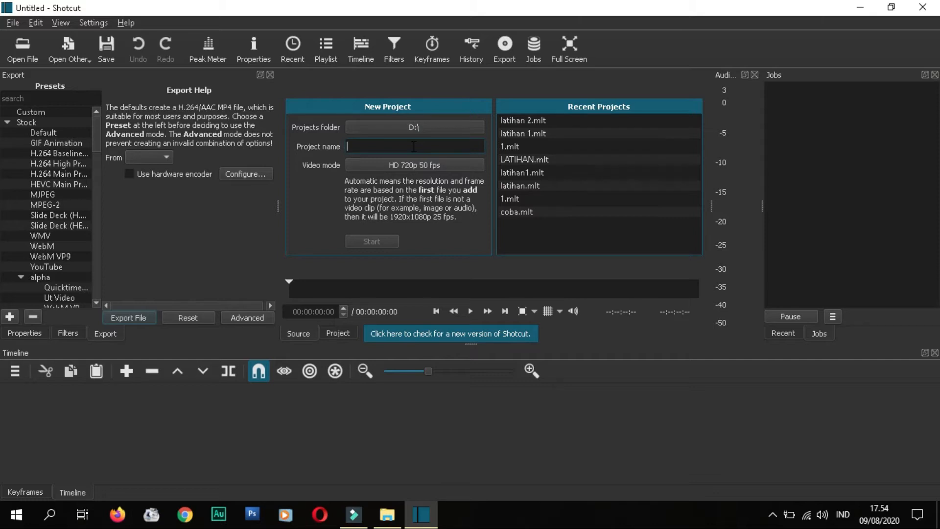
Create a new project named "latihan green screen" with the video mode HD 720p 50 fps.
type("latihan green ")
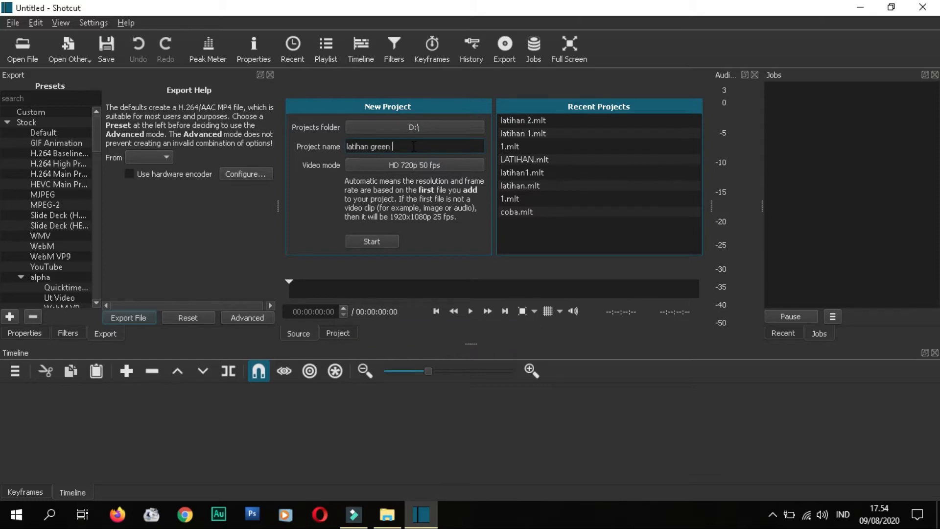
type("screen")
key("BackSpace")
type("n")
left_click(416, 164)
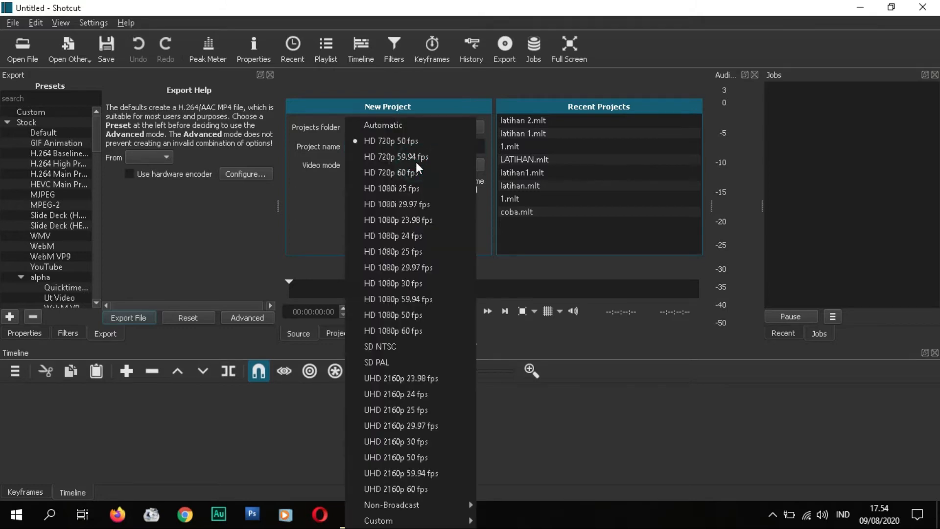
left_click(408, 139)
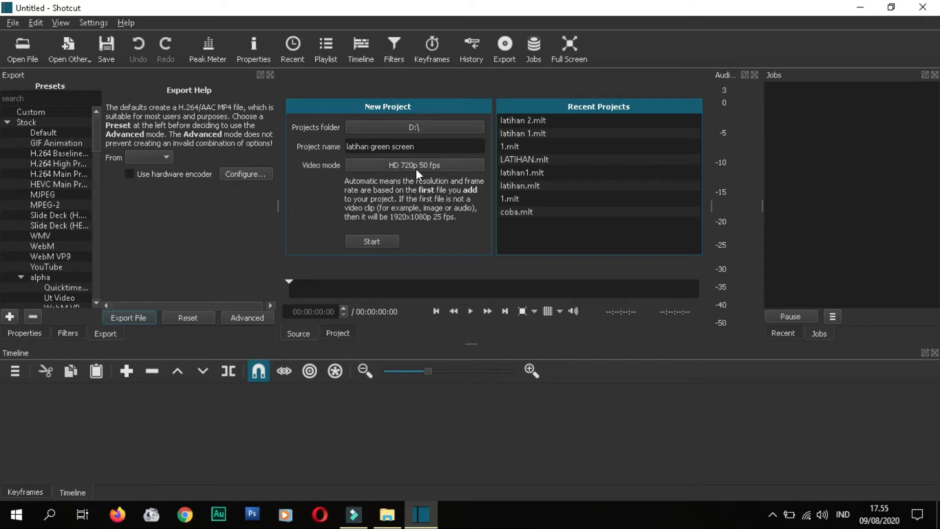
left_click(387, 243)
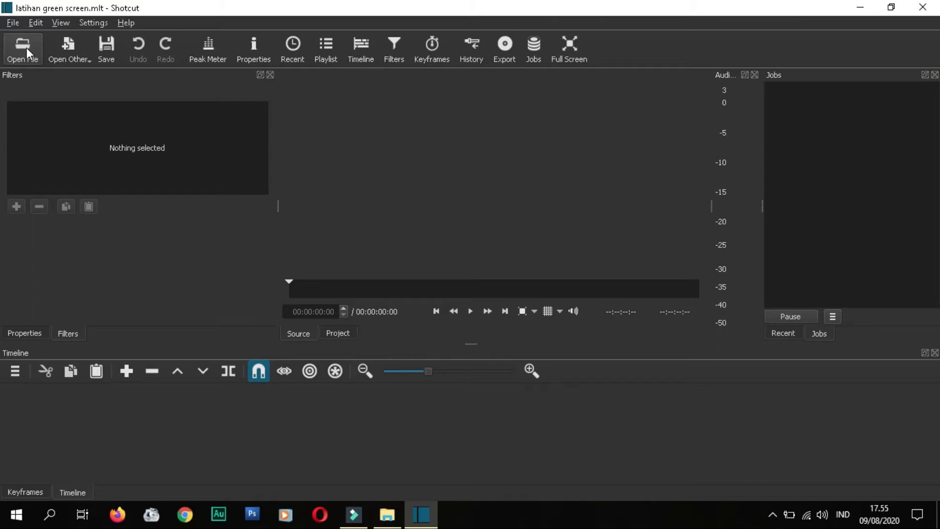
Add two video tracks, V1 and V2, to the empty timeline.
left_click(14, 373)
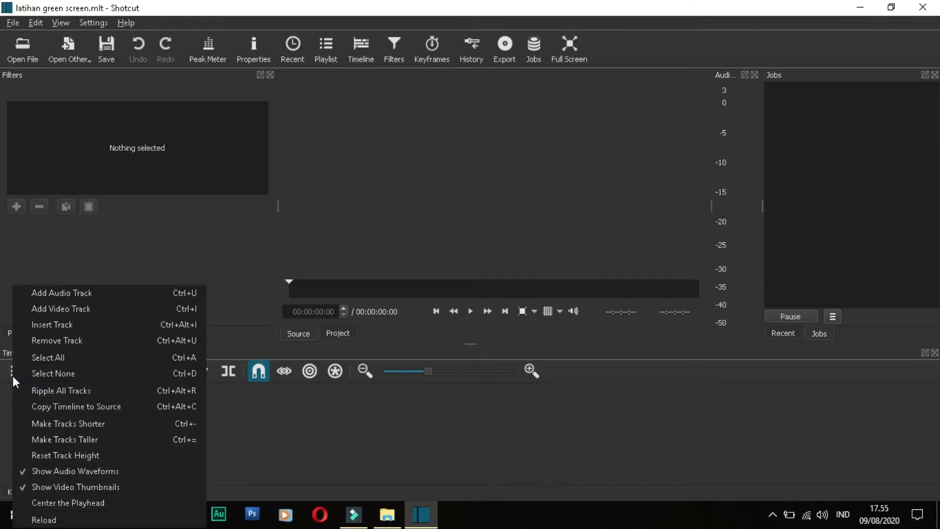
left_click(67, 309)
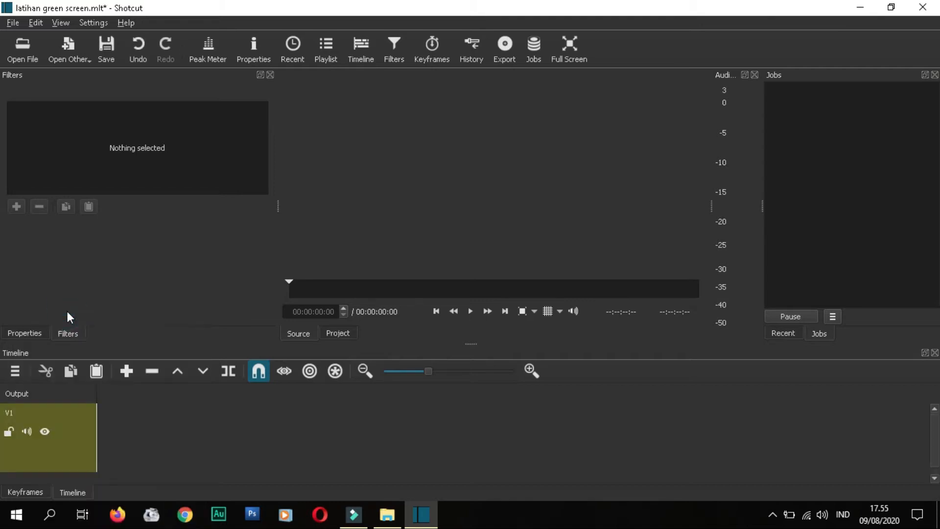
left_click(17, 376)
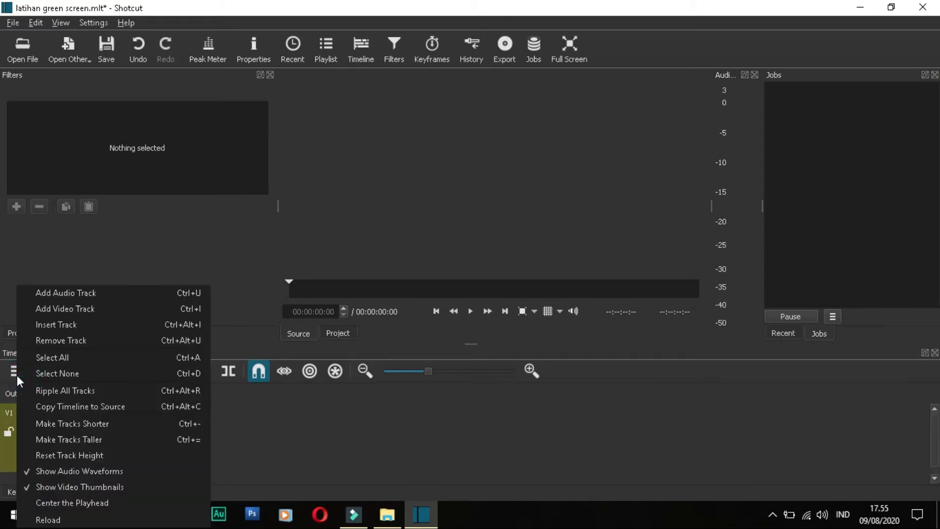
left_click(62, 305)
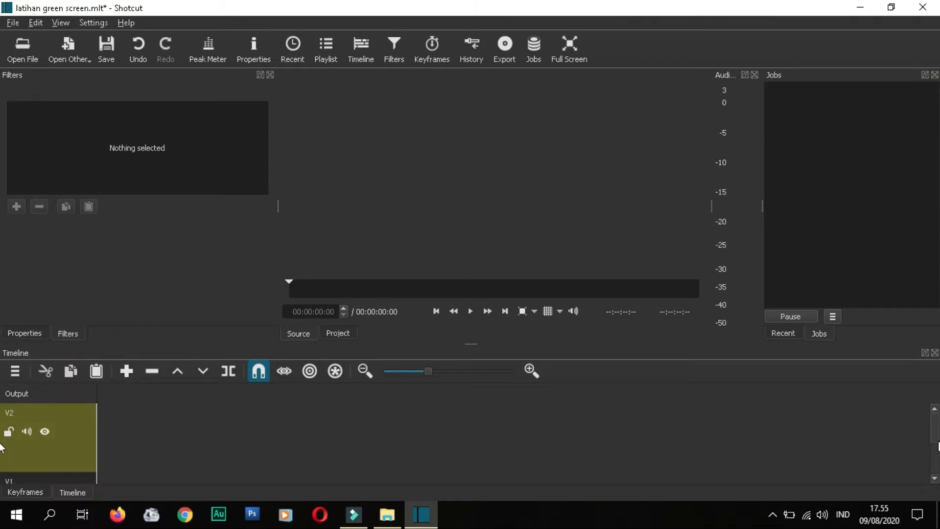
Generate a white color clip (#FFFFFFFF) and place it at the start of track V1.
mouse_move(936, 416)
left_mouse_down()
mouse_move(936, 461)
mouse_move(939, 425)
left_mouse_up()
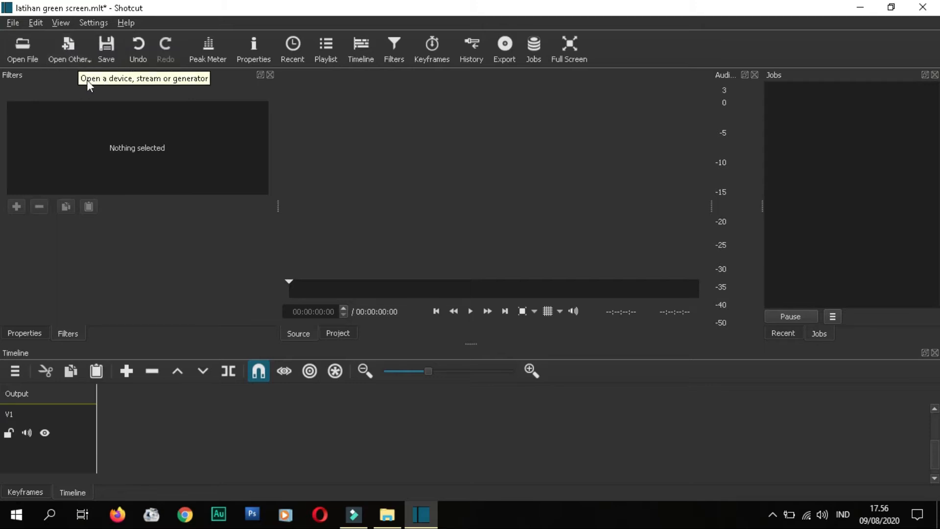
left_click(80, 59)
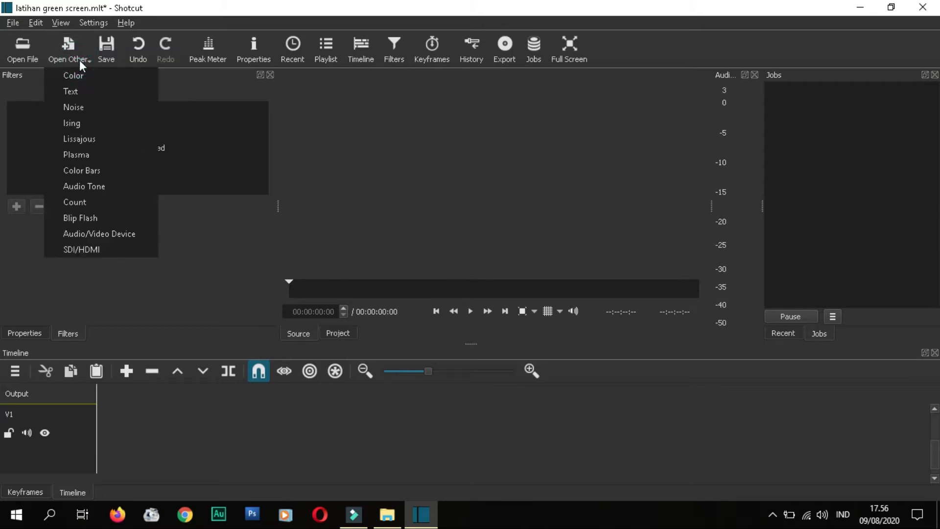
left_click(79, 80)
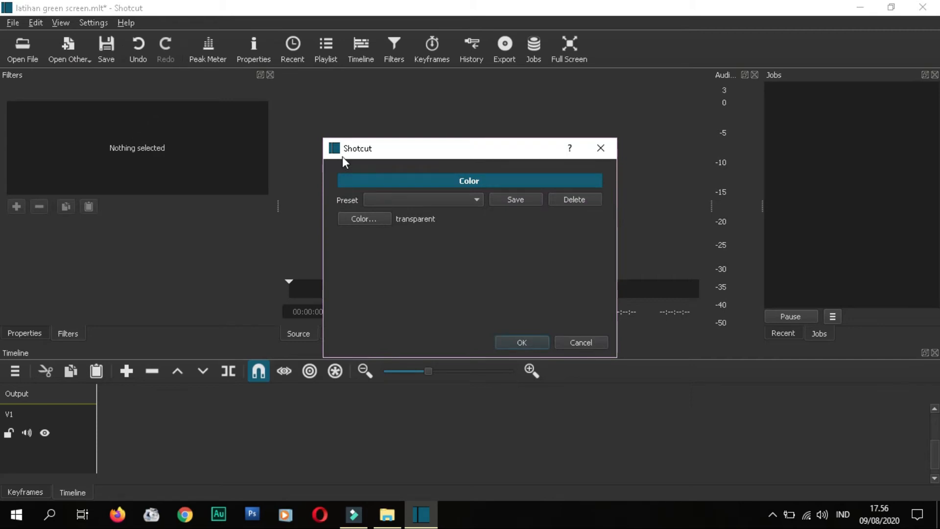
left_click(378, 218)
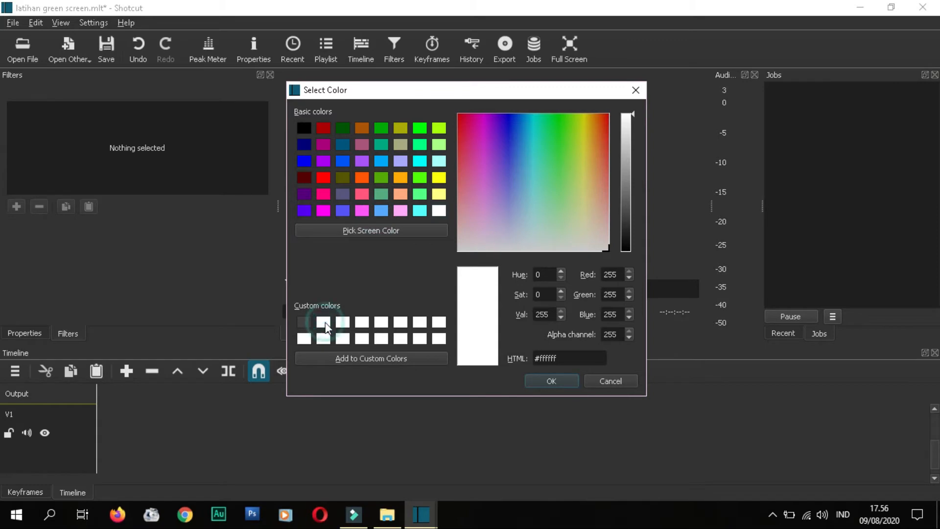
left_click(531, 382)
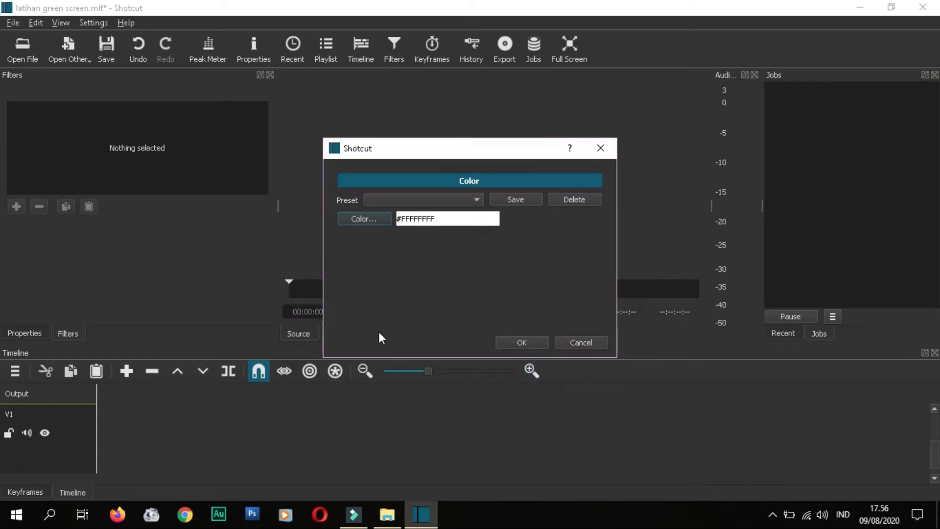
left_click(512, 340)
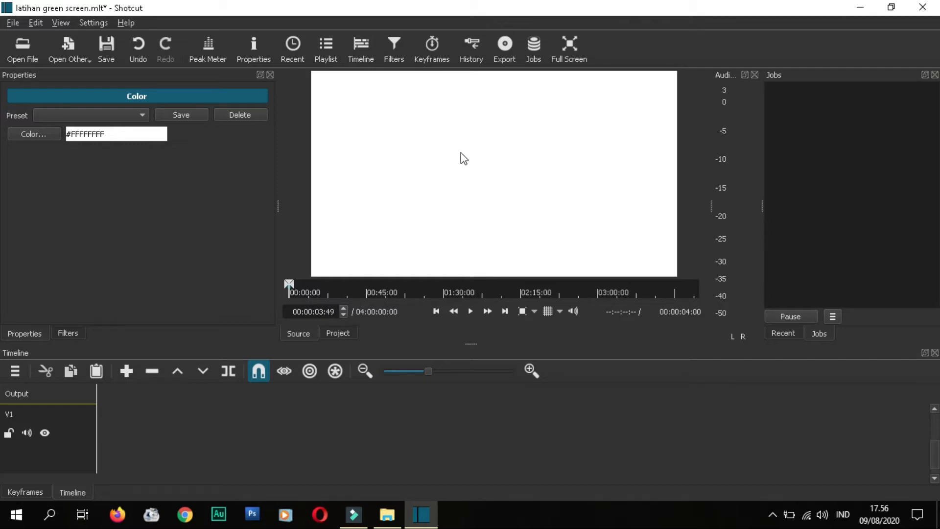
left_click_drag(463, 157, 98, 431)
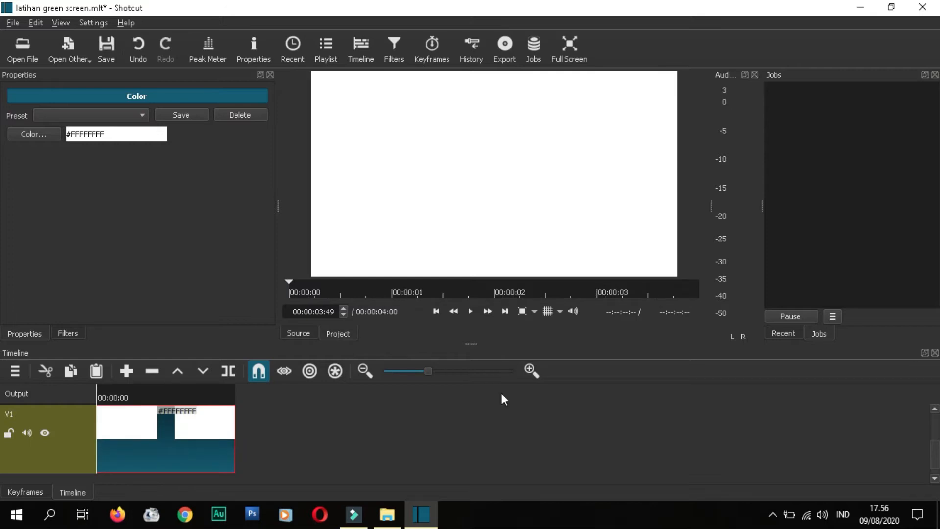
Open logo wonogiri.png from the konten folder and place it at the start of track V2.
left_click_drag(933, 454, 935, 432)
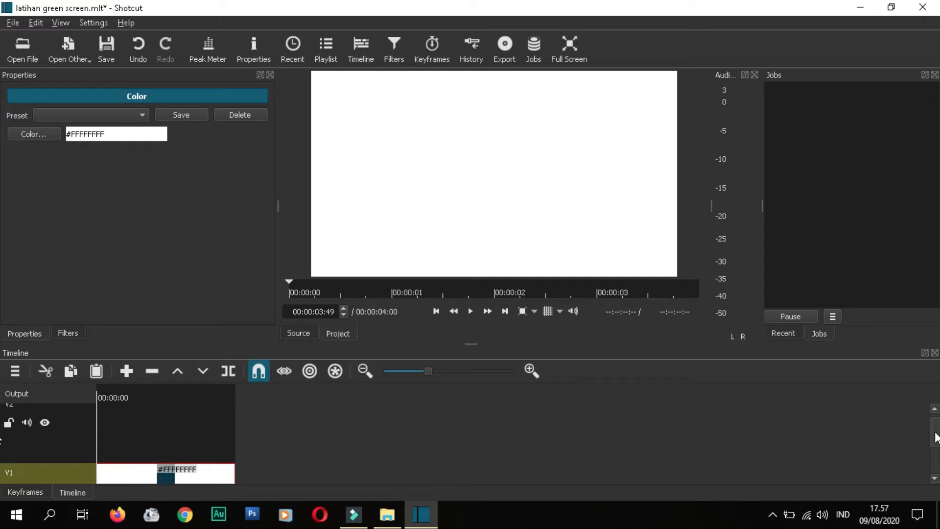
left_click(31, 58)
left_click_drag(249, 160, 256, 241)
left_click(174, 177)
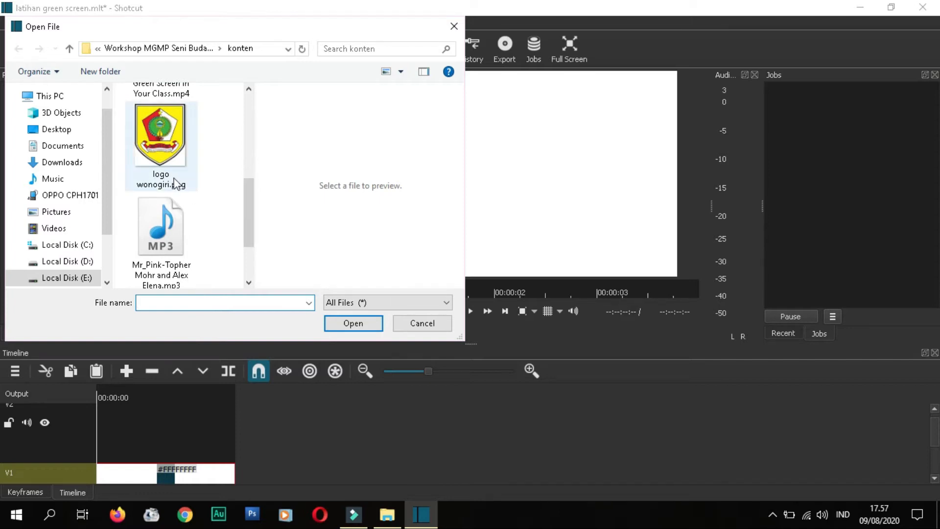
double_click(173, 177)
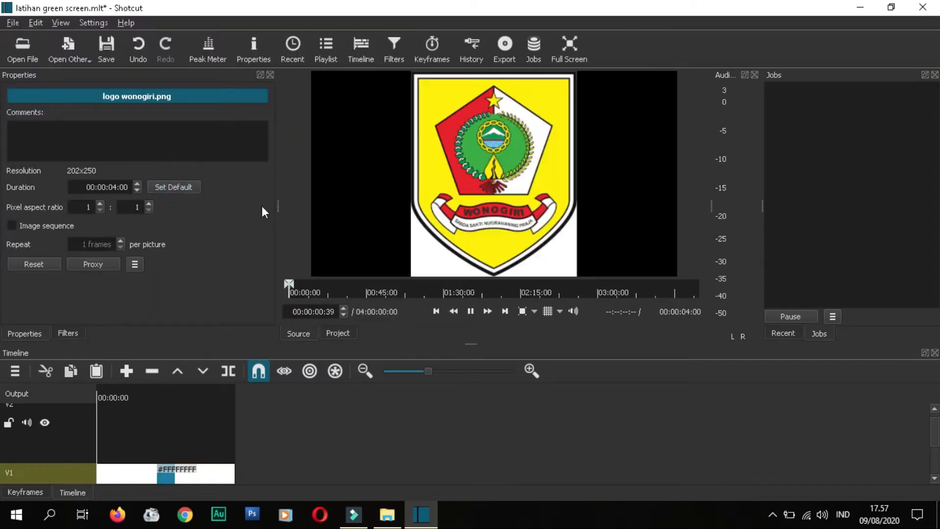
left_click_drag(410, 145, 101, 413)
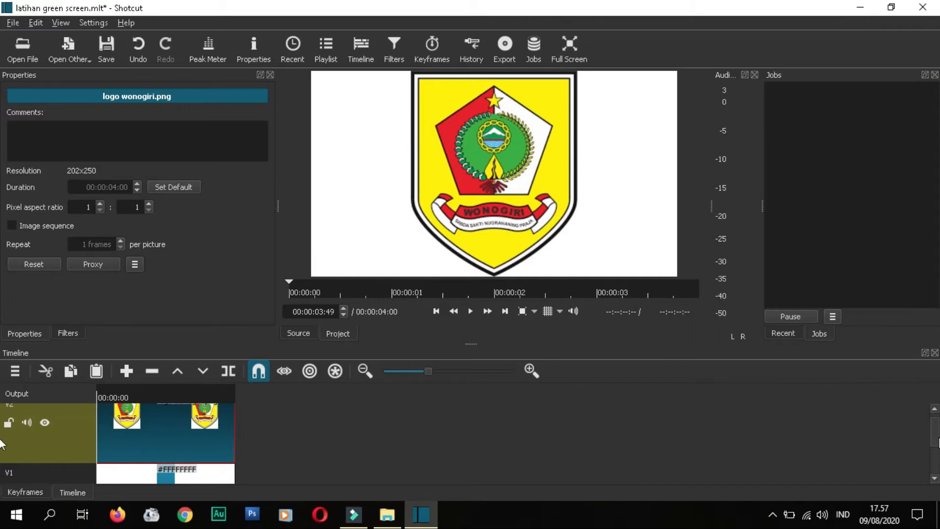
Hide the white background track V1 and show it again.
left_click_drag(935, 435, 935, 455)
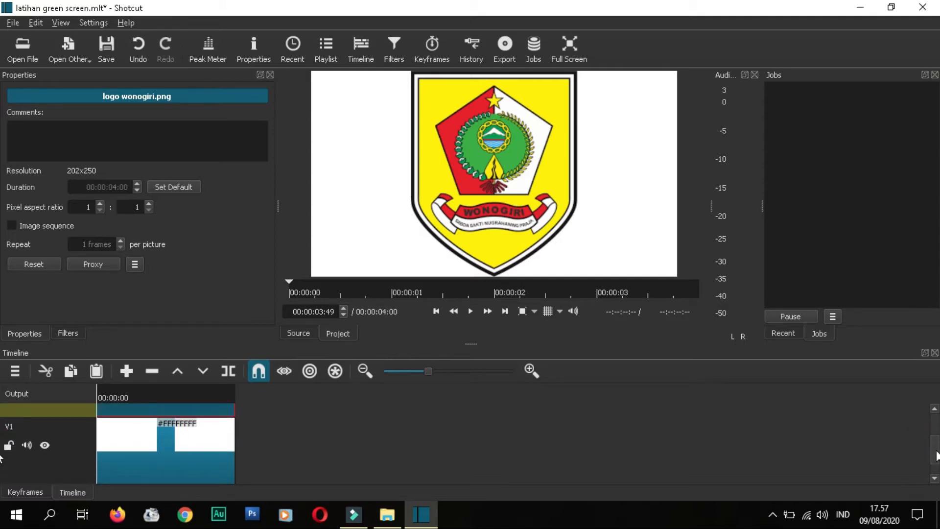
left_click(45, 445)
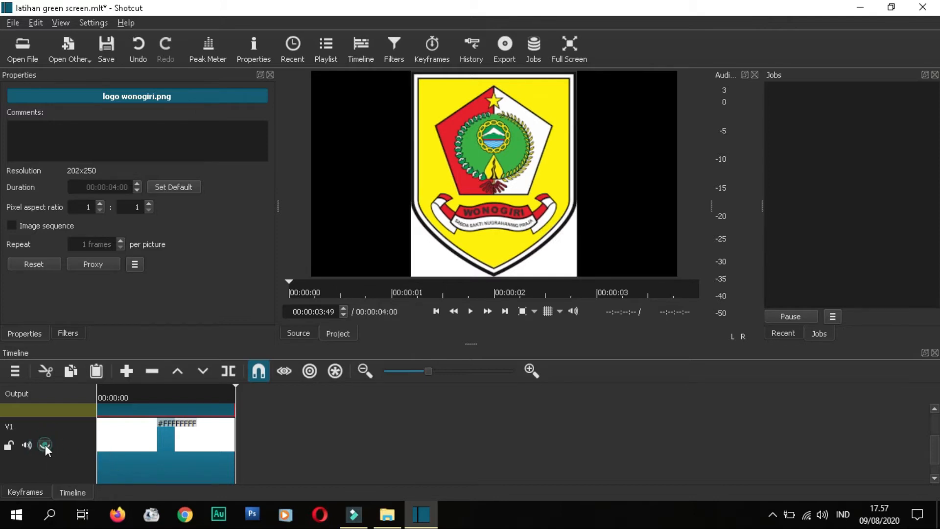
left_click(45, 445)
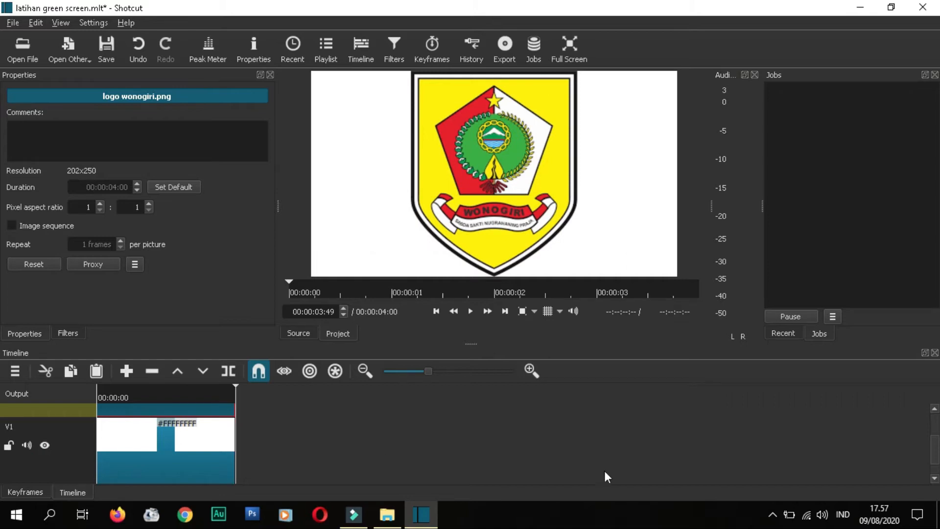
Apply the Size and Position video filter to the logo clip on track V2.
left_click_drag(935, 452, 937, 437)
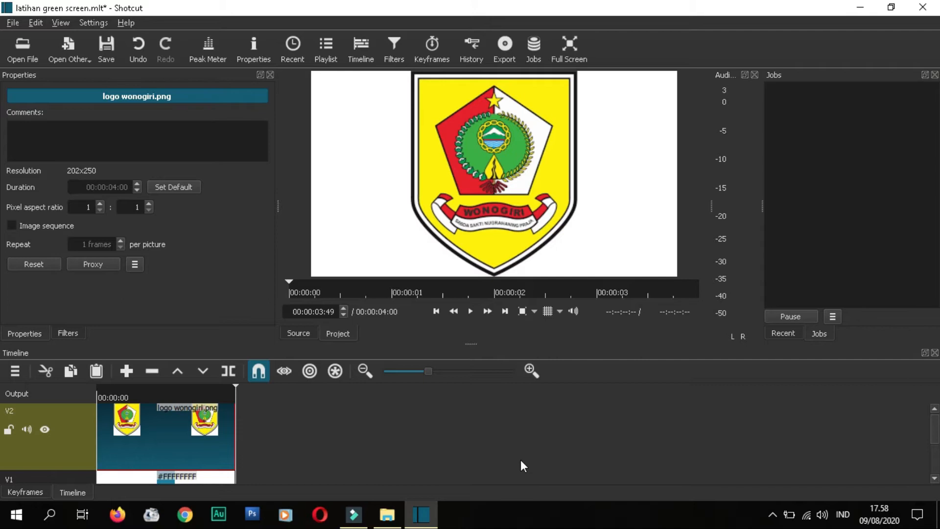
left_click(165, 453)
left_click(174, 446)
left_click(394, 59)
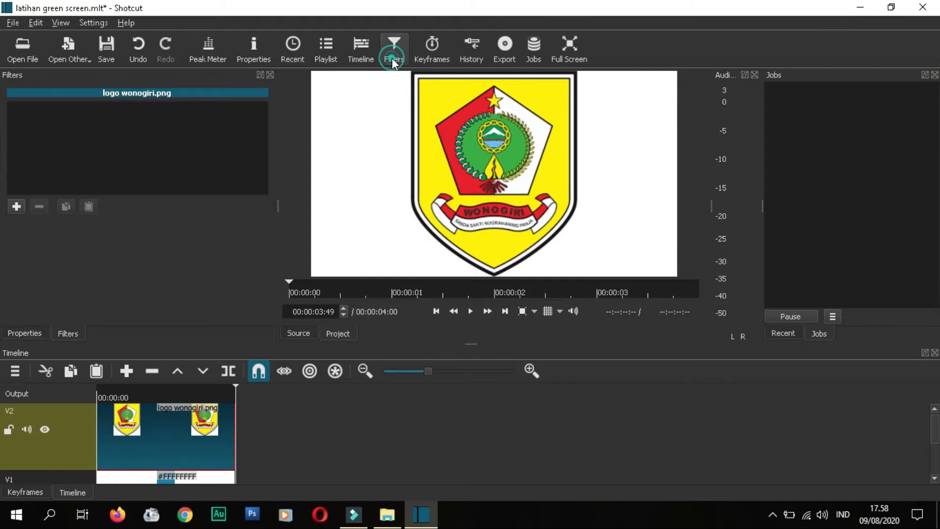
left_click(16, 207)
scroll(24, 204, "down", 2)
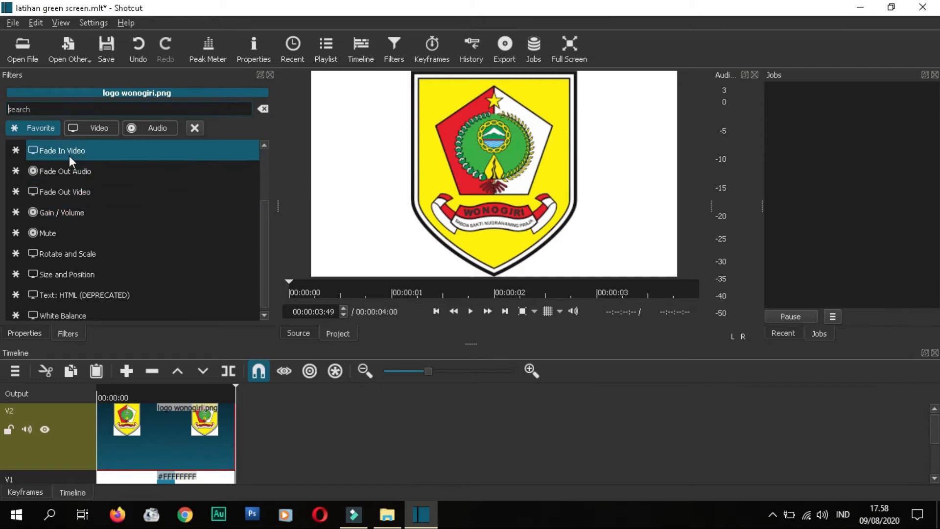
left_click(44, 128)
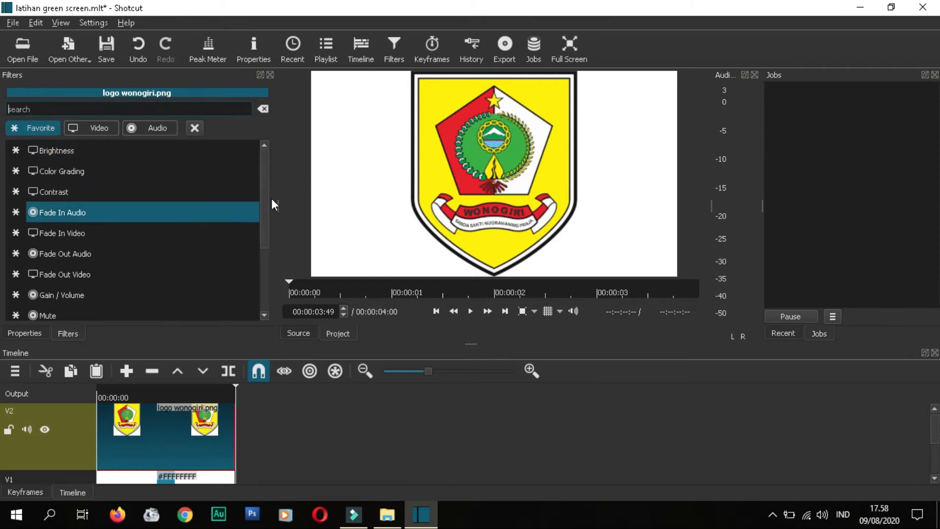
left_click_drag(264, 197, 265, 291)
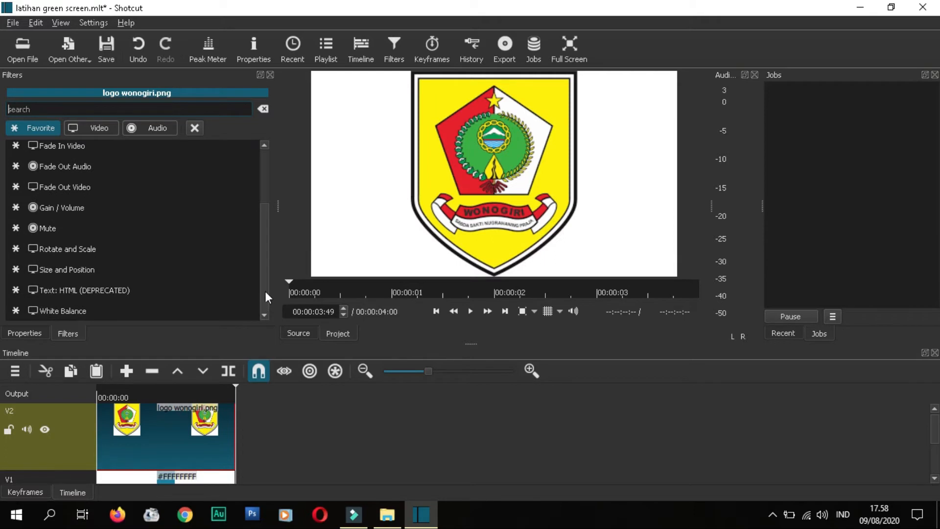
left_click(85, 270)
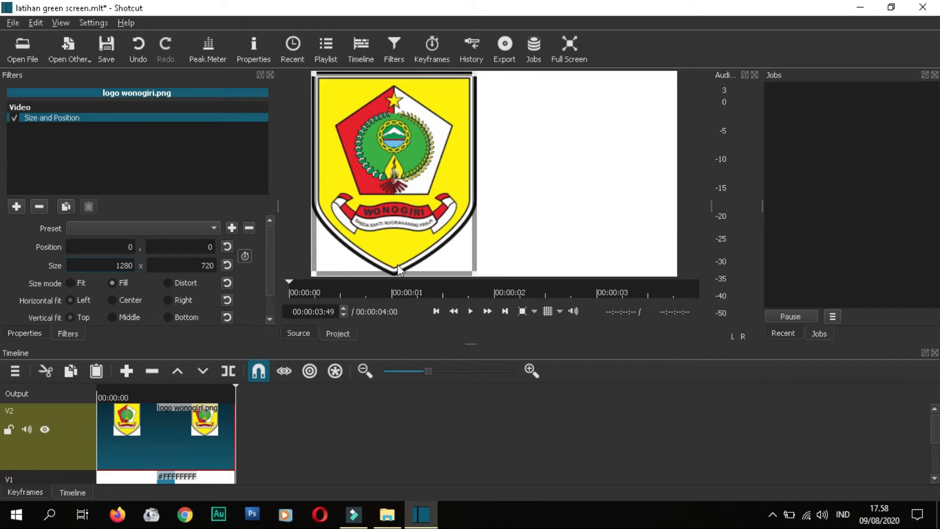
Scale the logo to about 323 x 400, move it to about 515, 144 near the frame's centre, and scrub the timeline to check it.
left_click_drag(471, 273, 473, 273)
left_click_drag(464, 263, 397, 186)
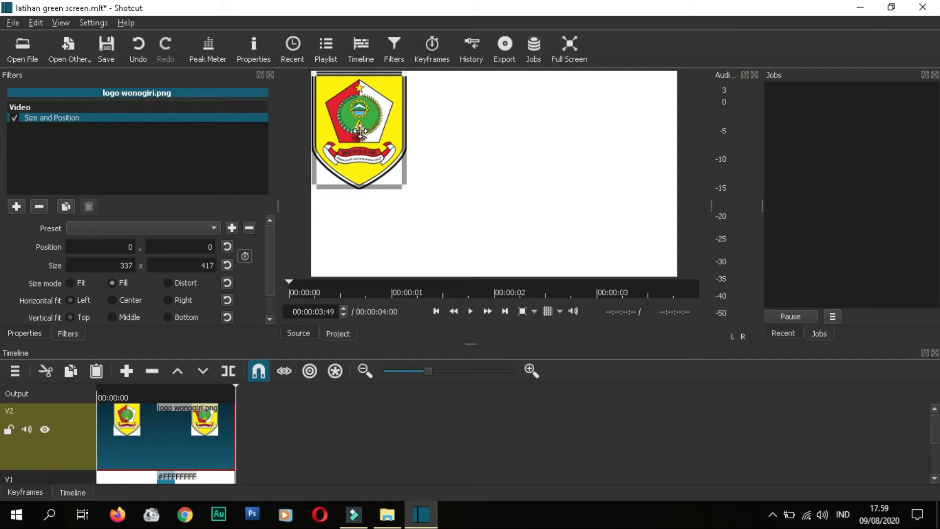
left_click_drag(361, 132, 518, 180)
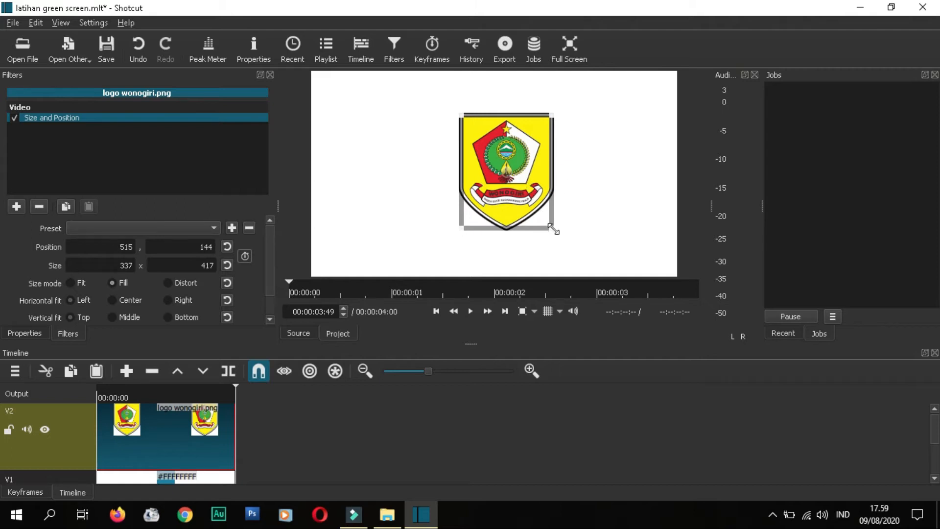
mouse_move(552, 228)
left_mouse_down()
mouse_move(525, 195)
mouse_move(550, 222)
left_mouse_up()
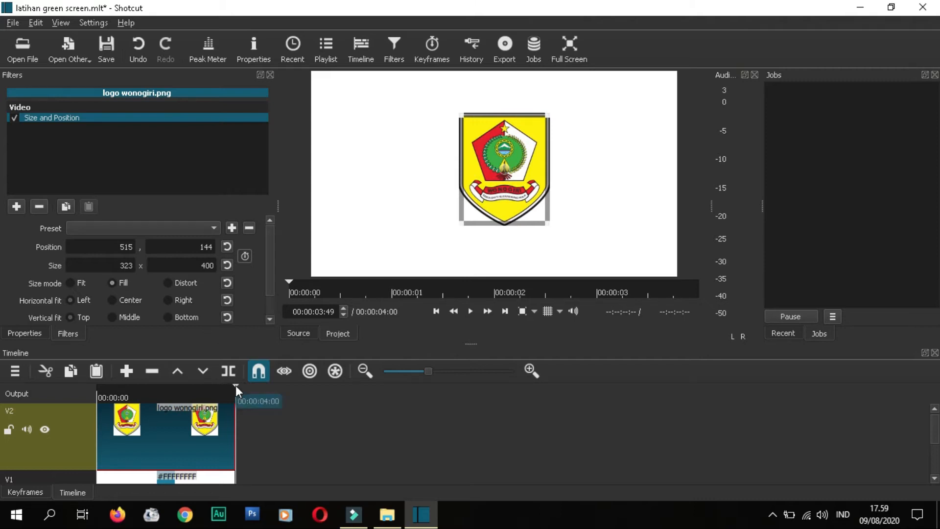
left_click_drag(220, 388, 139, 384)
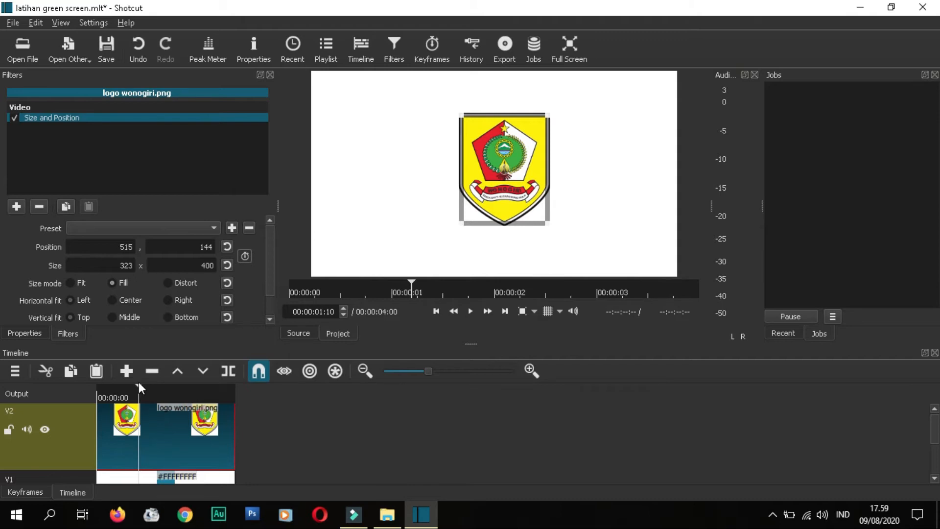
left_click_drag(139, 386, 222, 389)
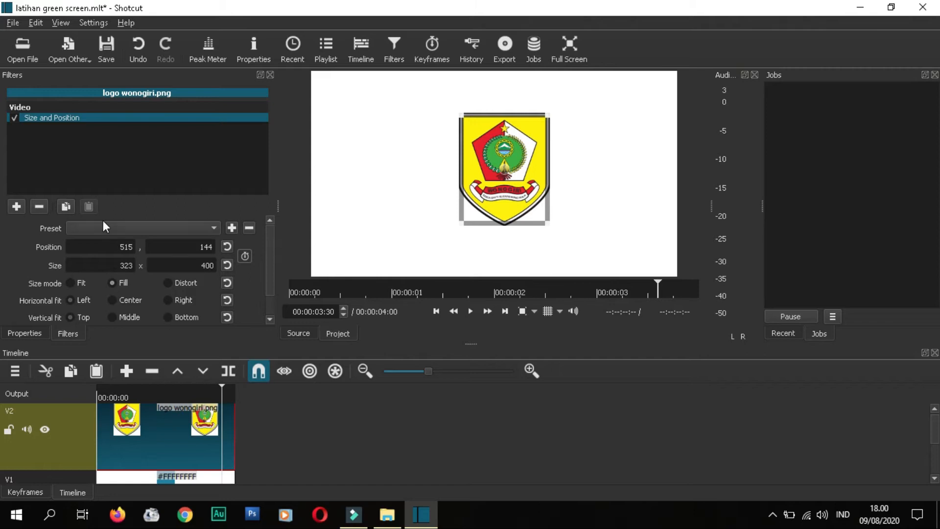
Open How to Use a Green Screen in Your Class.mp4 from the konten folder and place it right after the logo clip on track V2.
left_click(32, 58)
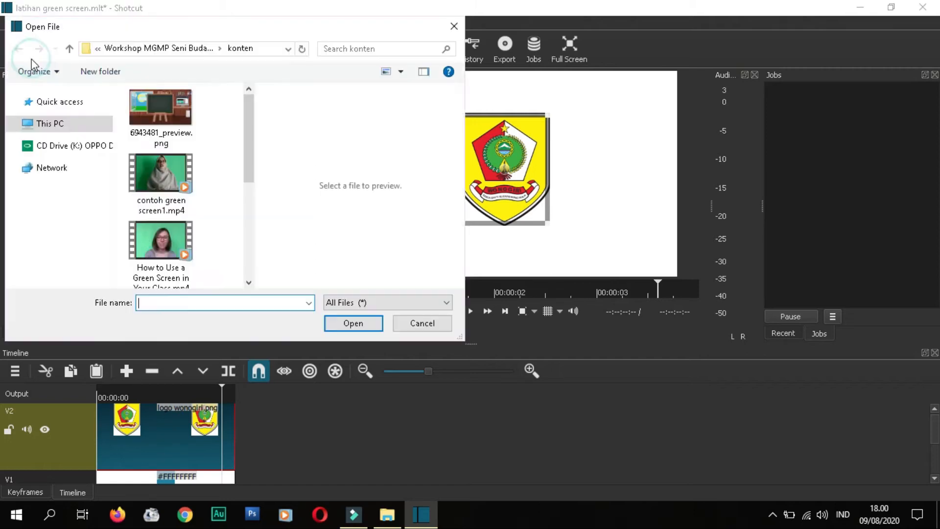
mouse_move(252, 168)
left_mouse_down()
mouse_move(254, 201)
mouse_move(250, 182)
left_mouse_up()
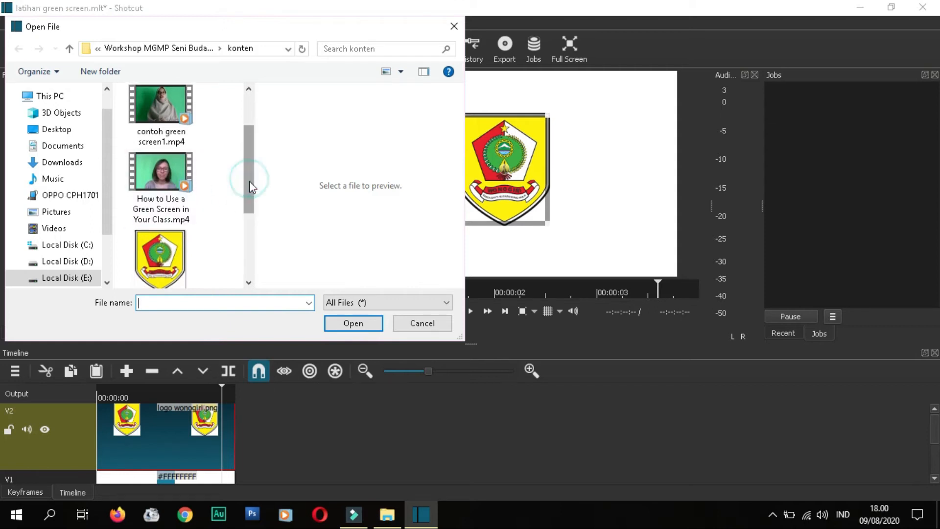
left_click(167, 169)
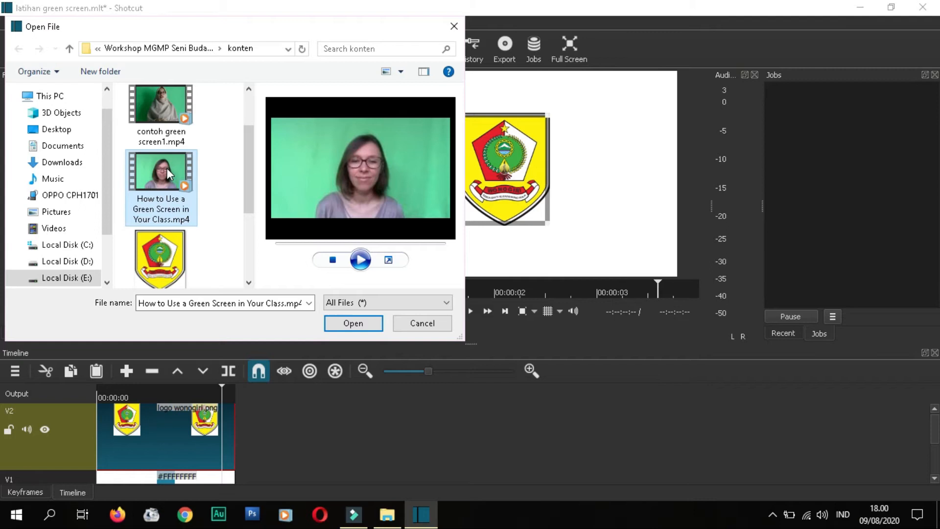
left_click(351, 324)
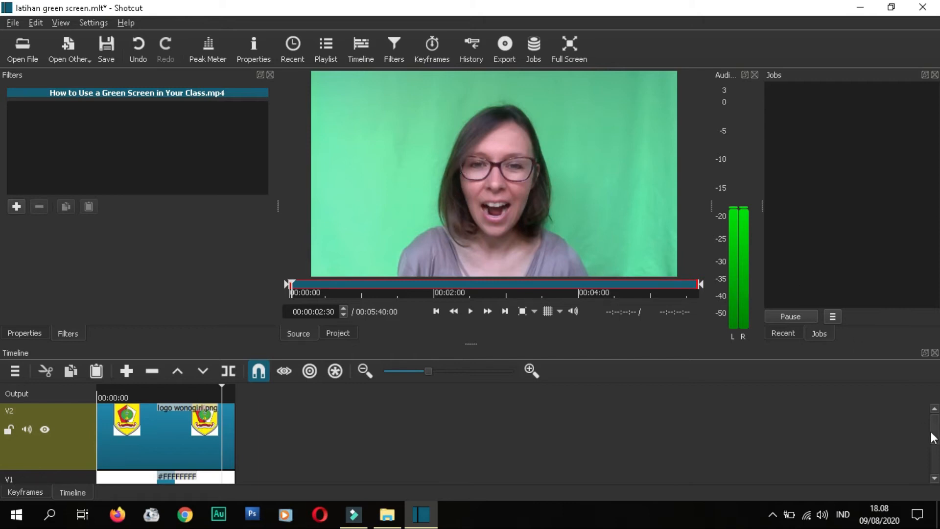
mouse_move(934, 431)
left_mouse_down()
mouse_move(936, 455)
mouse_move(937, 434)
left_mouse_up()
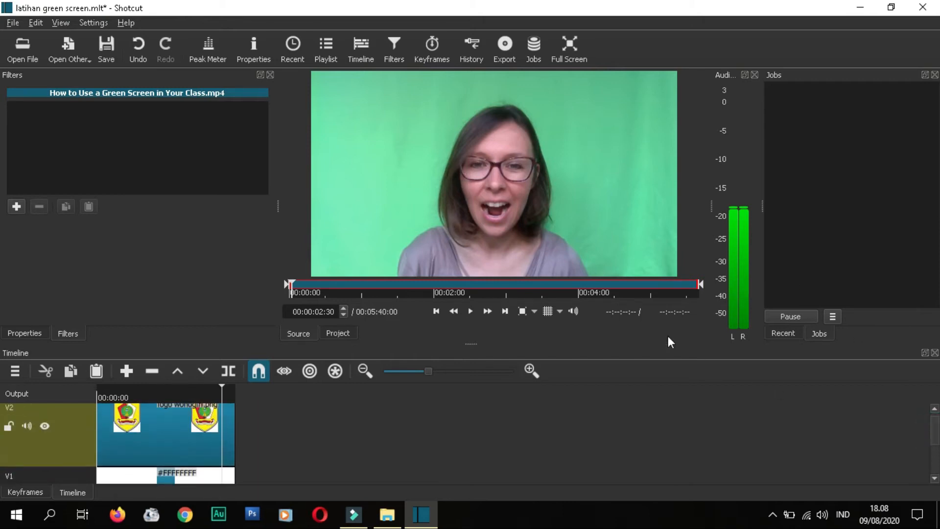
left_click_drag(432, 171, 238, 419)
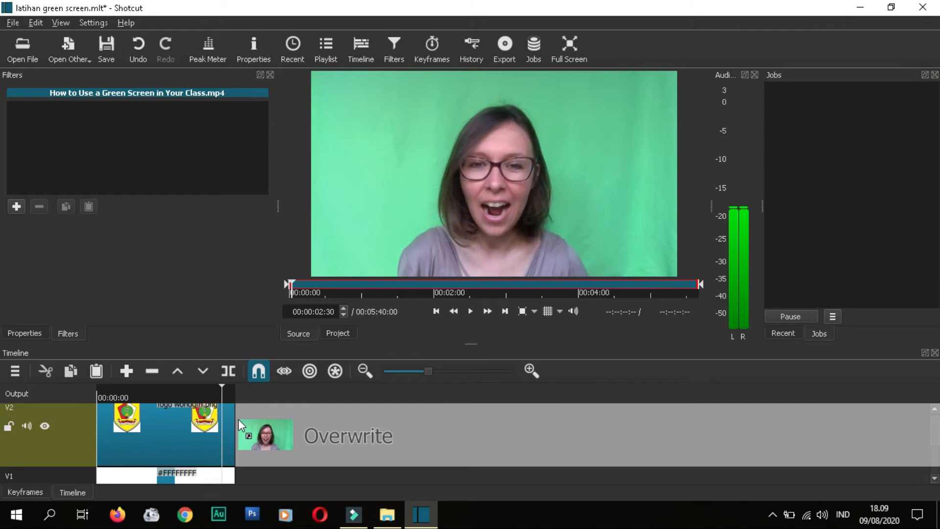
left_click_drag(239, 419, 239, 419)
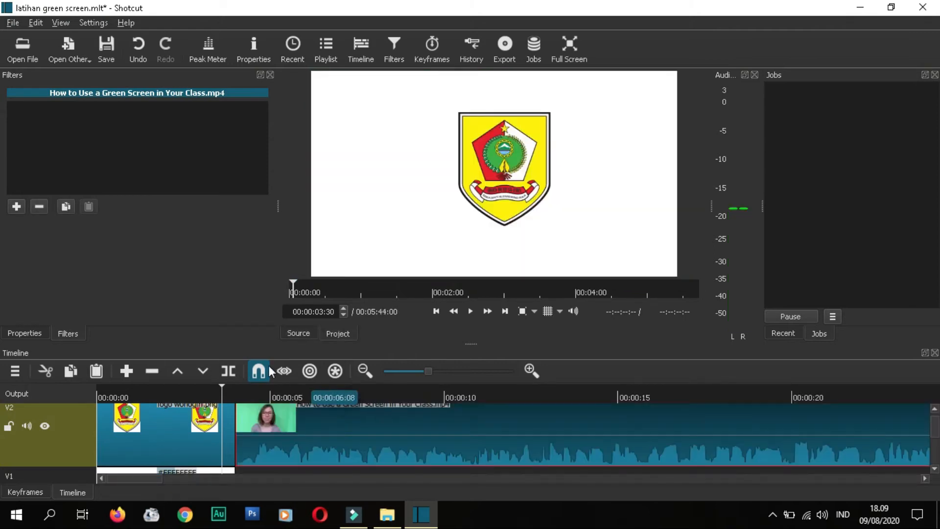
left_click_drag(230, 387, 250, 390)
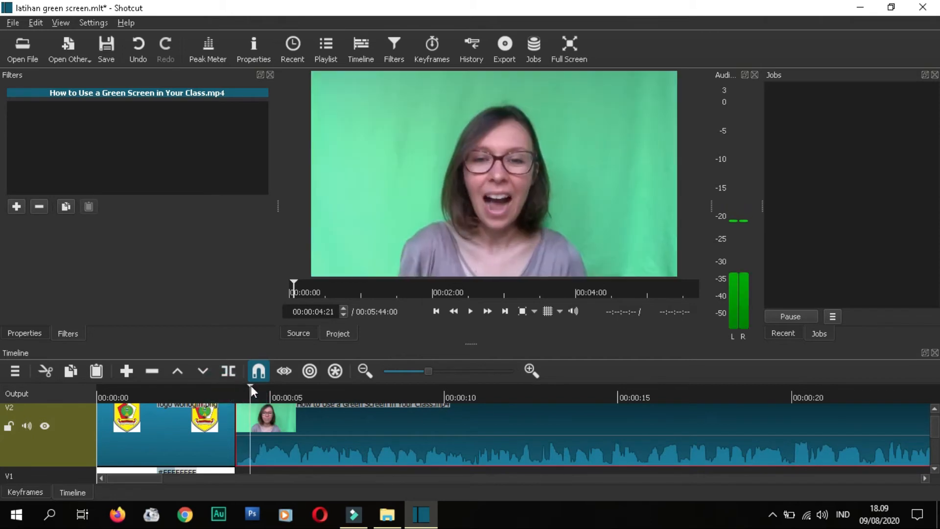
Open 6943481_preview.png from the konten folder and place it on track V1 right after the white clip, beneath the green screen video.
left_click_drag(937, 433, 936, 449)
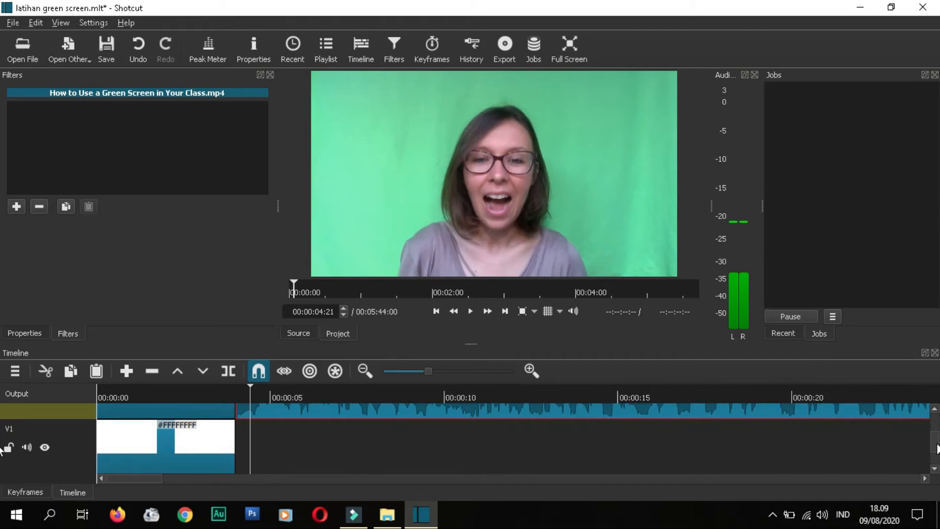
left_click_drag(936, 449, 937, 431)
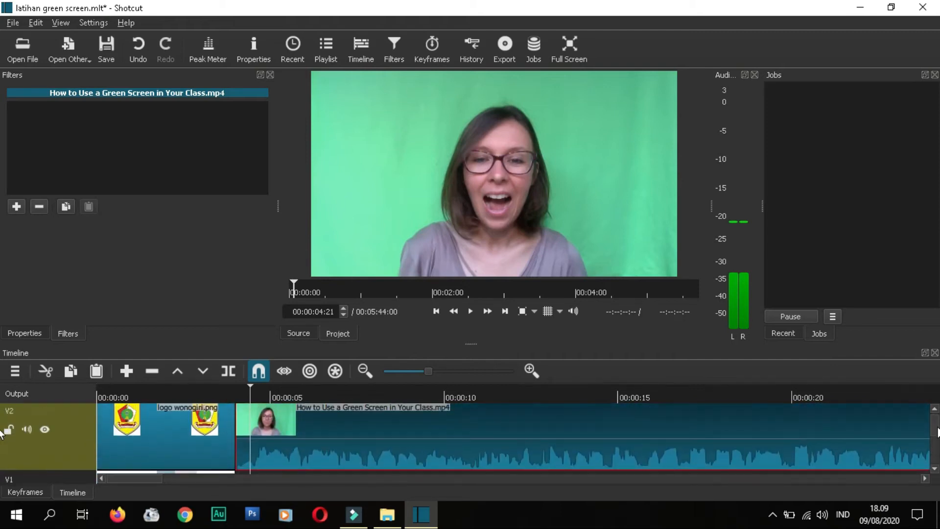
scroll(5, 436, "down", 2)
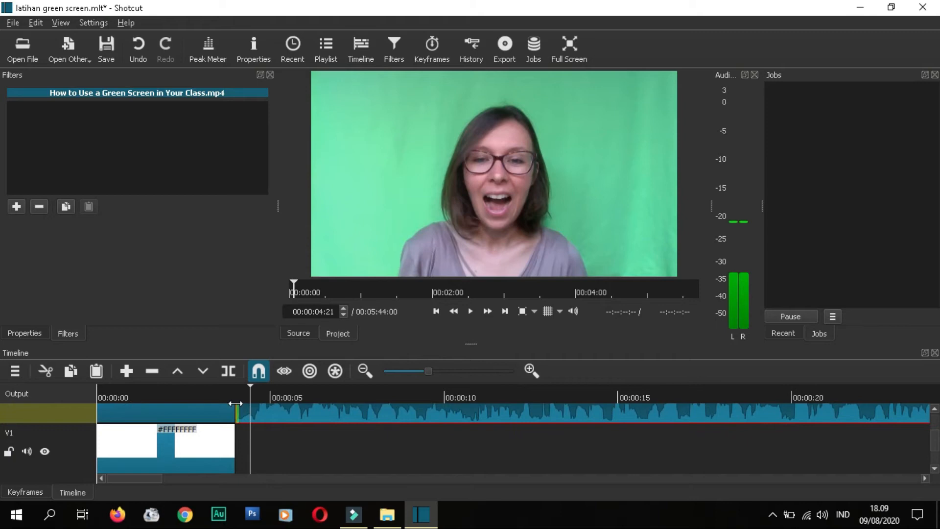
mouse_move(250, 388)
left_mouse_down()
mouse_move(208, 386)
mouse_move(257, 386)
left_mouse_up()
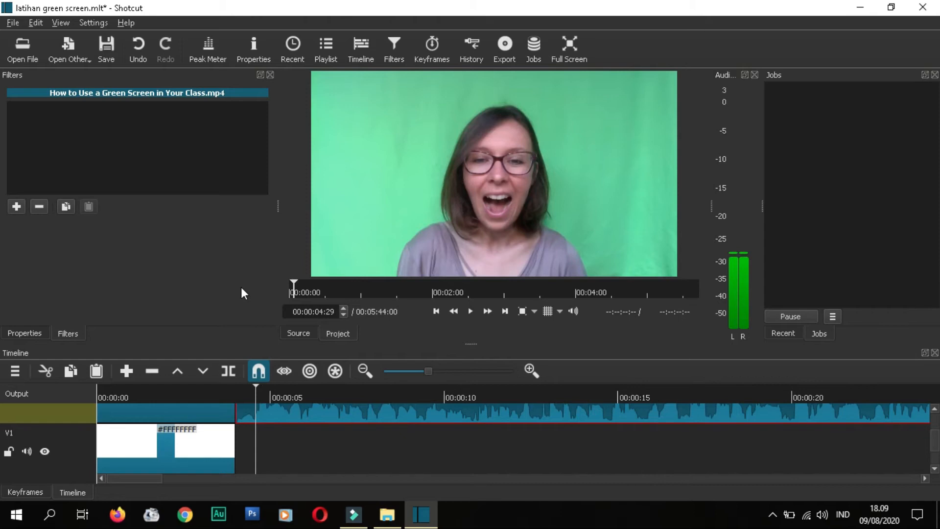
left_click(22, 49)
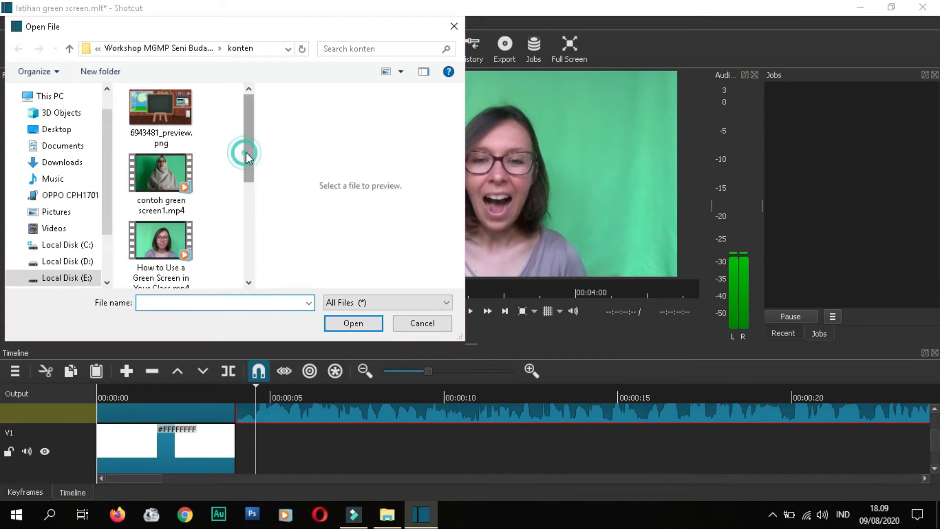
scroll(249, 152, "down", 3)
scroll(250, 149, "up", 3)
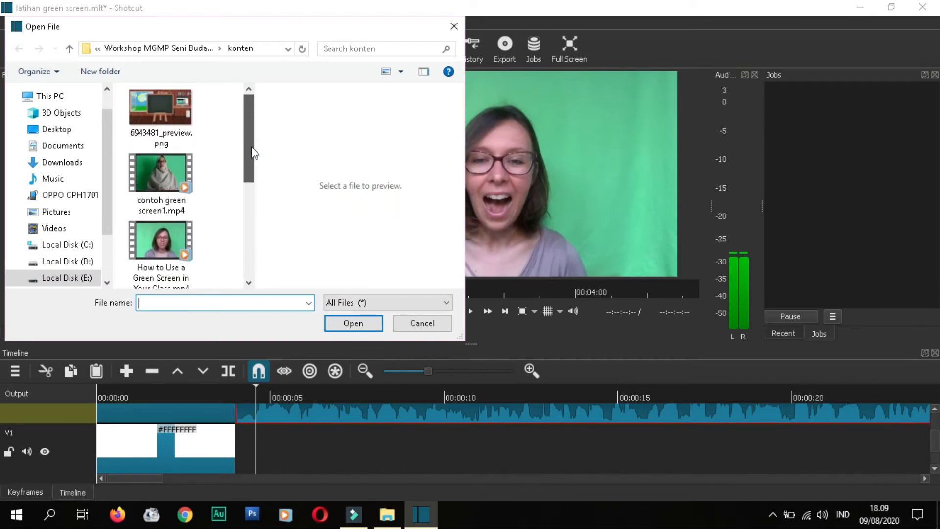
left_click(159, 112)
left_click(347, 323)
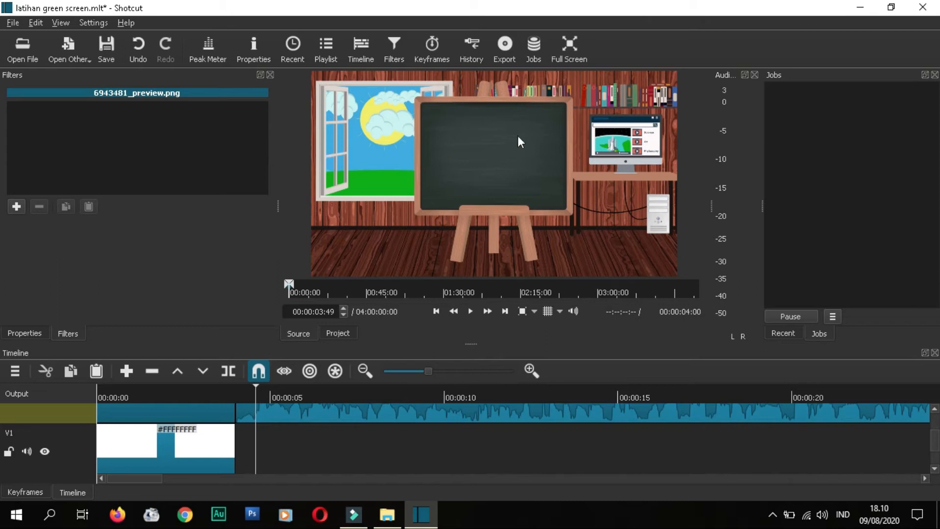
left_click_drag(422, 150, 237, 443)
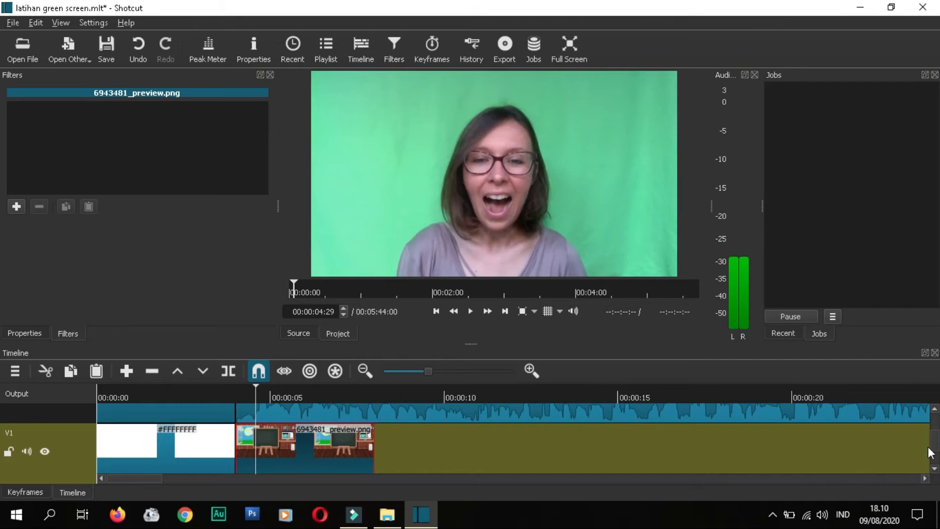
Split the green screen video on V2 at the end of the classroom image, at 00:00:07:49, and delete the remainder.
mouse_move(936, 441)
left_mouse_down()
mouse_move(938, 431)
mouse_move(937, 447)
left_mouse_up()
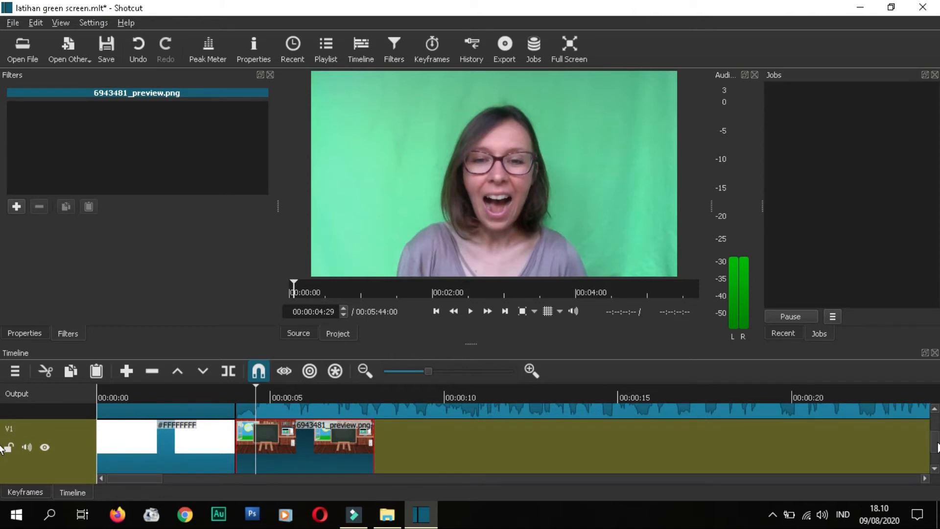
left_click_drag(938, 443, 938, 431)
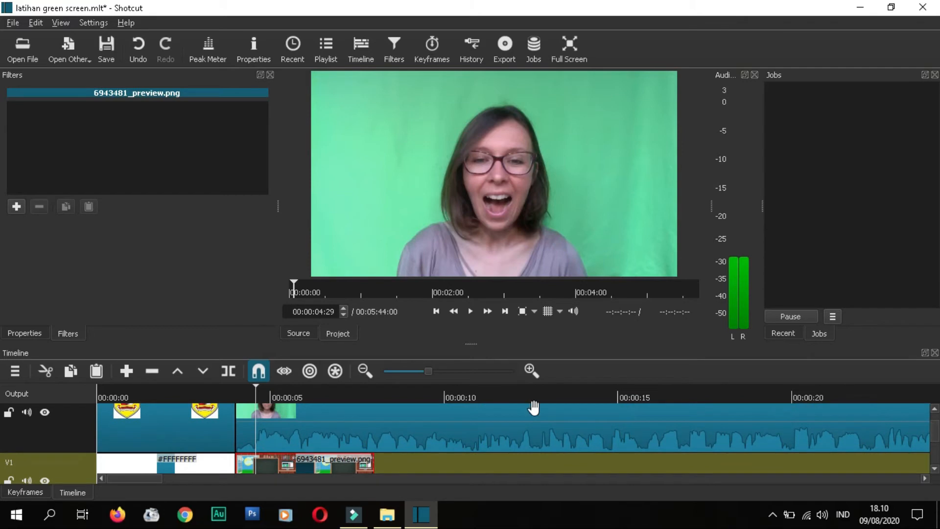
left_click_drag(255, 388, 374, 395)
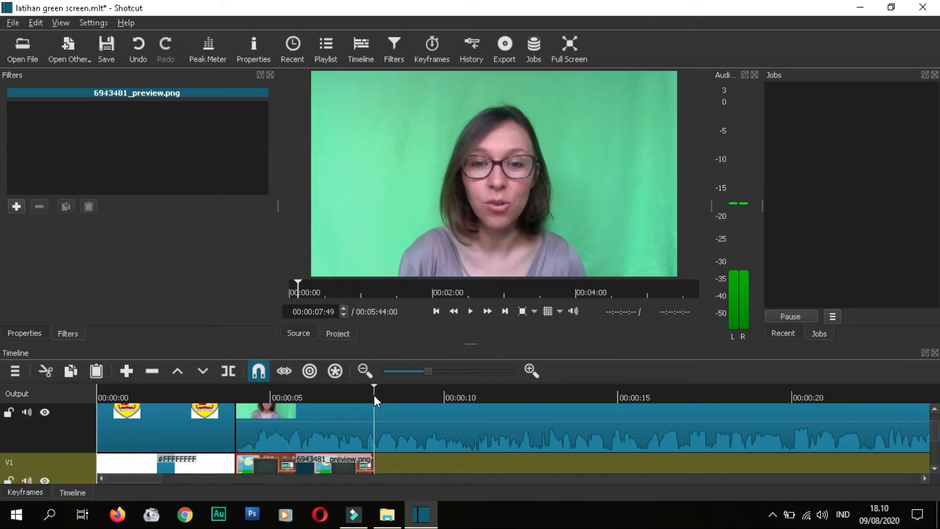
left_click(483, 438)
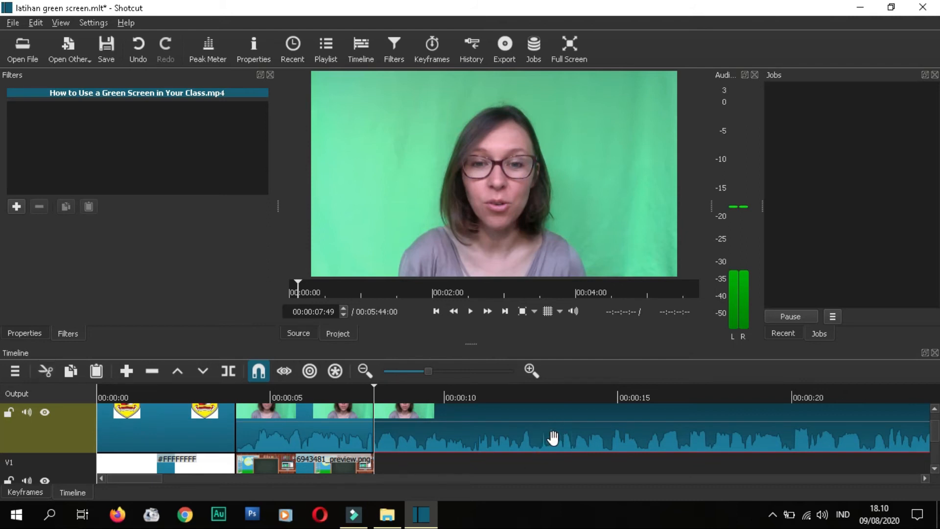
key("Delete")
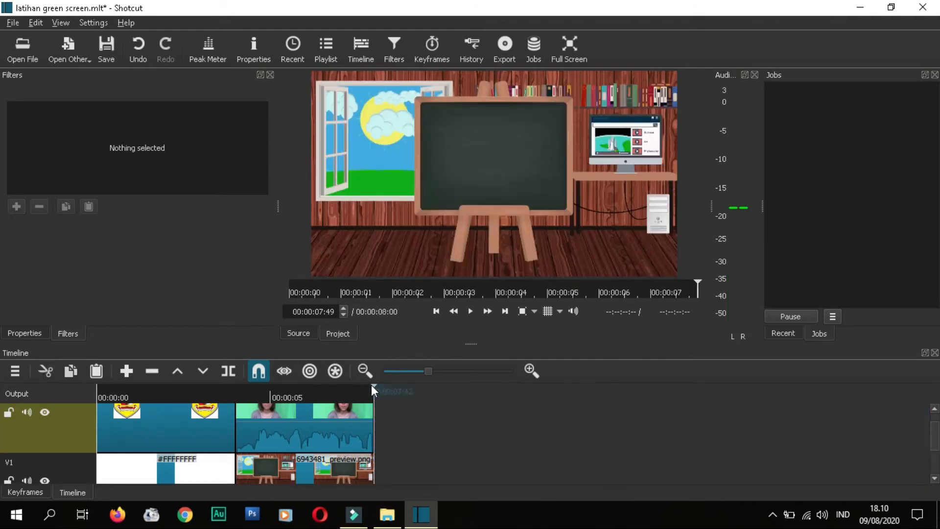
Move the playhead to 00:00:05:49, search the filters for "chr" and apply Chroma Key: Advanced to the green screen clip on V2.
left_click_drag(373, 387, 304, 386)
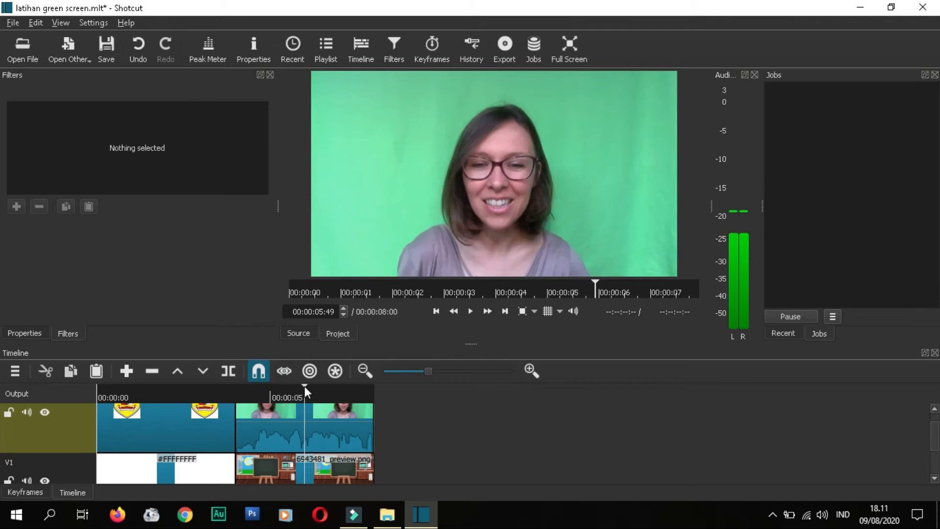
left_click(298, 435)
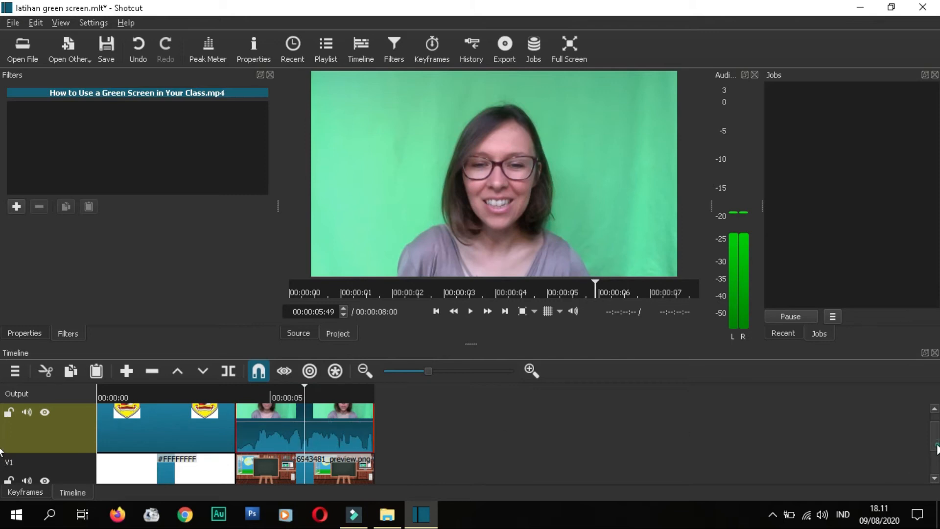
scroll(936, 440, "up", 1)
scroll(935, 441, "down", 1)
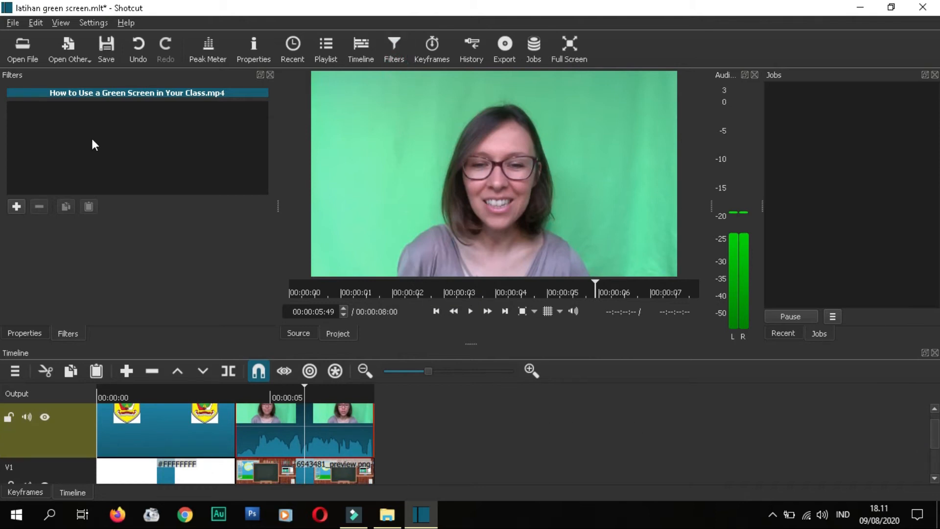
left_click(14, 208)
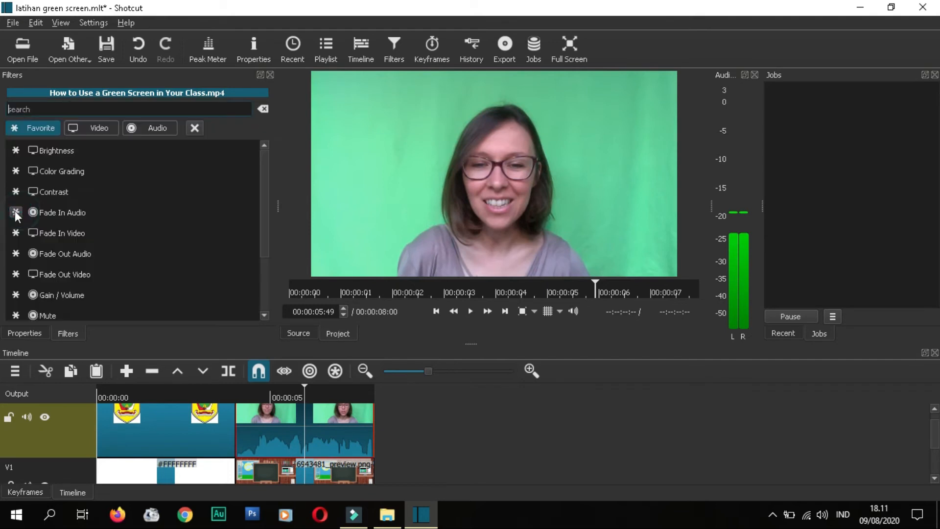
scroll(228, 178, "down", 1)
scroll(151, 143, "up", 1)
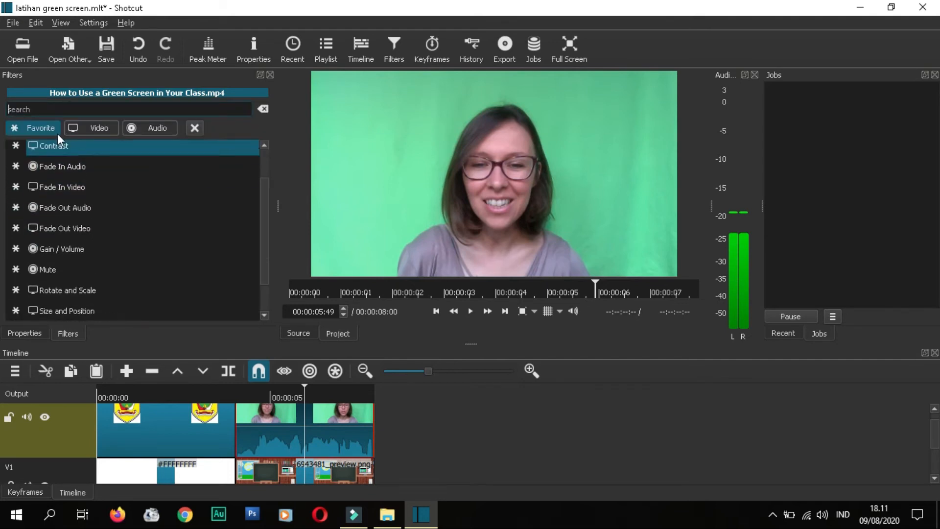
left_click(96, 128)
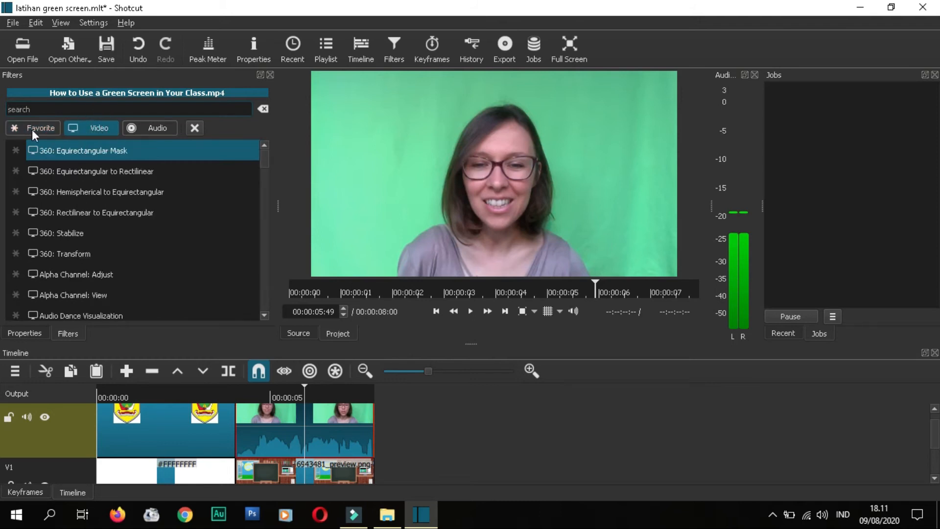
left_click(101, 131)
left_click(46, 108)
type("ch")
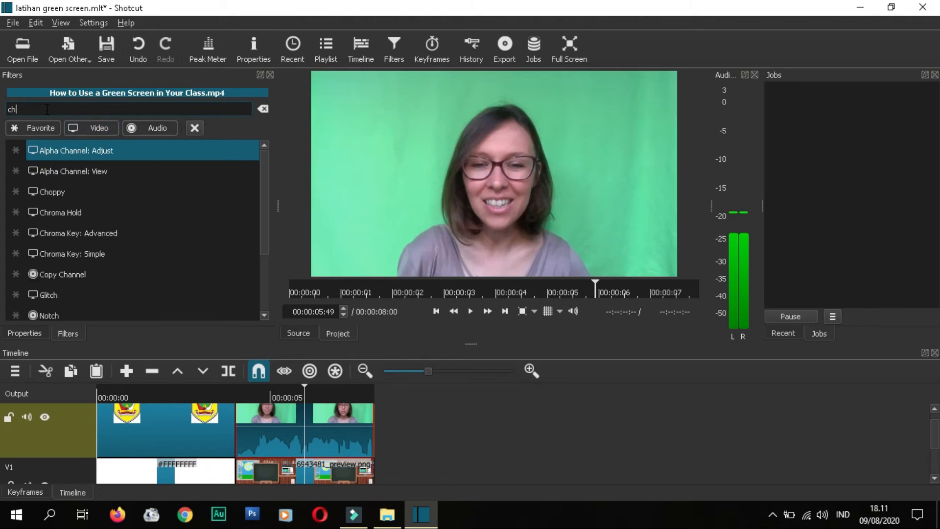
type("r")
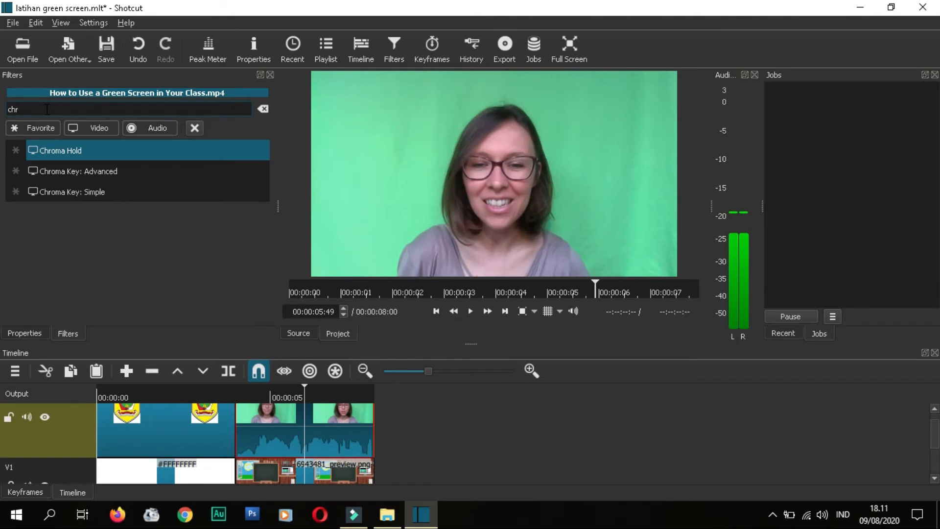
left_click(81, 172)
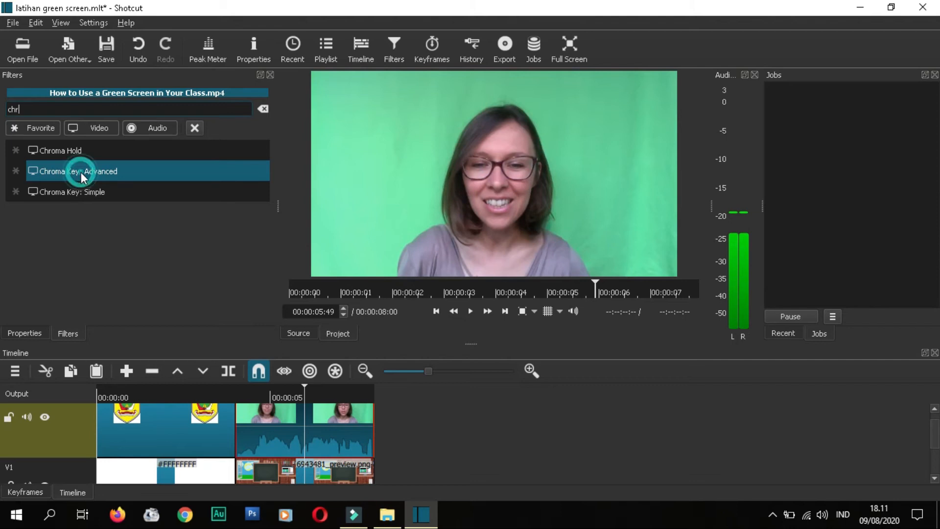
left_click(111, 169)
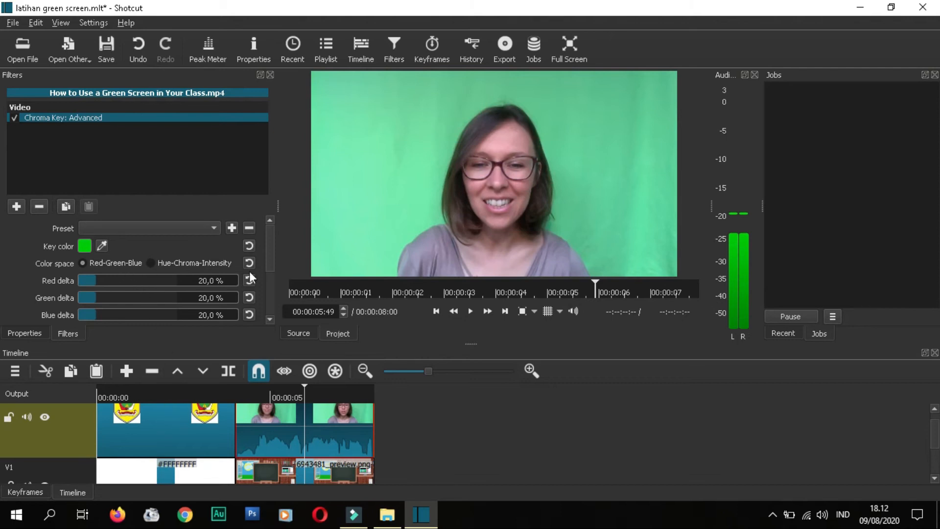
Set the Chroma Key: Advanced key color by sampling the green backdrop beside the woman's head in the preview.
mouse_move(269, 253)
left_mouse_down()
mouse_move(269, 287)
mouse_move(273, 249)
left_mouse_up()
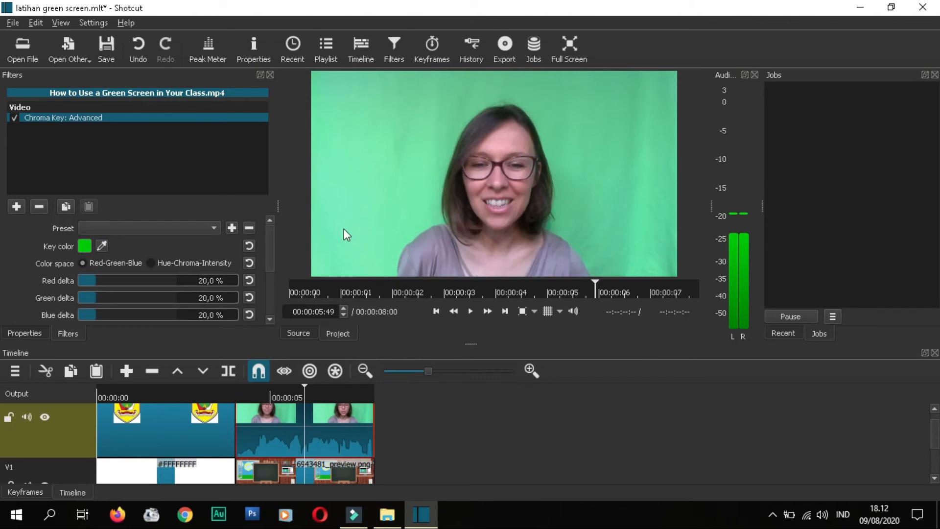
left_click(101, 246)
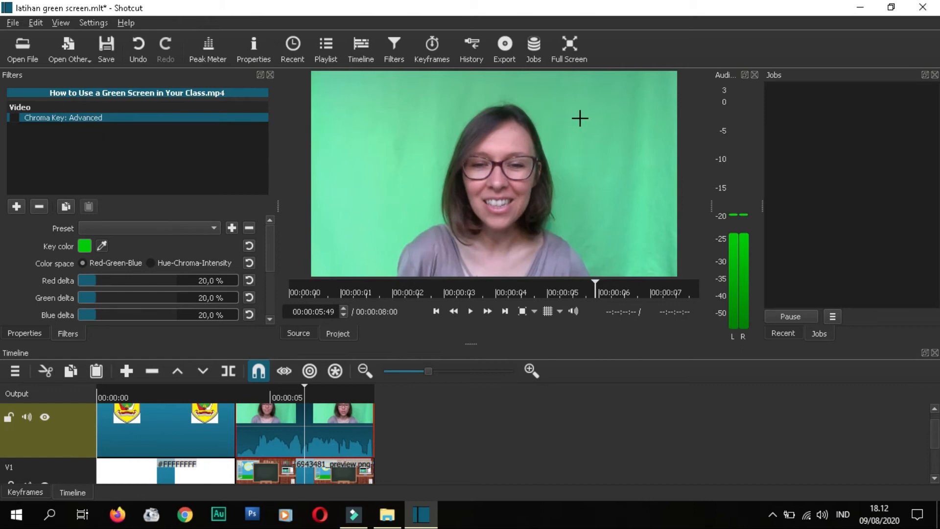
left_click(431, 179)
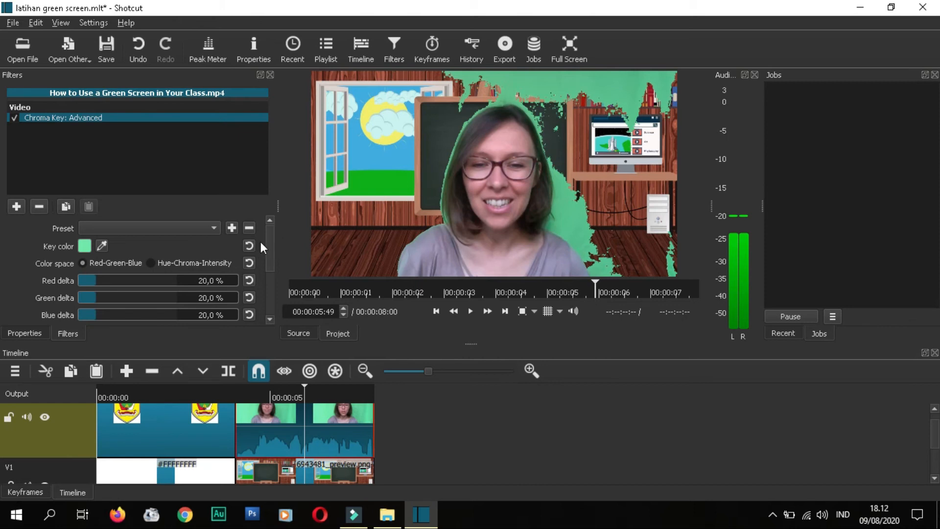
mouse_move(269, 242)
left_mouse_down()
mouse_move(271, 273)
mouse_move(275, 237)
left_mouse_up()
scroll(273, 245, "down", 1)
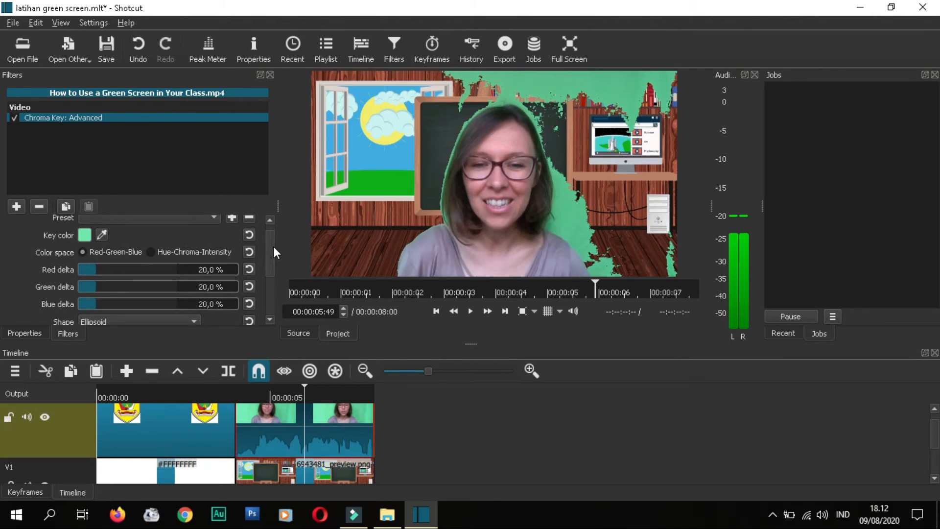
Switch Chroma Key: Advanced to the Hue-Chroma-Intensity color space with hue delta 19.0 %, chroma delta 27.2 % and intensity delta 29.3 %.
left_click(150, 252)
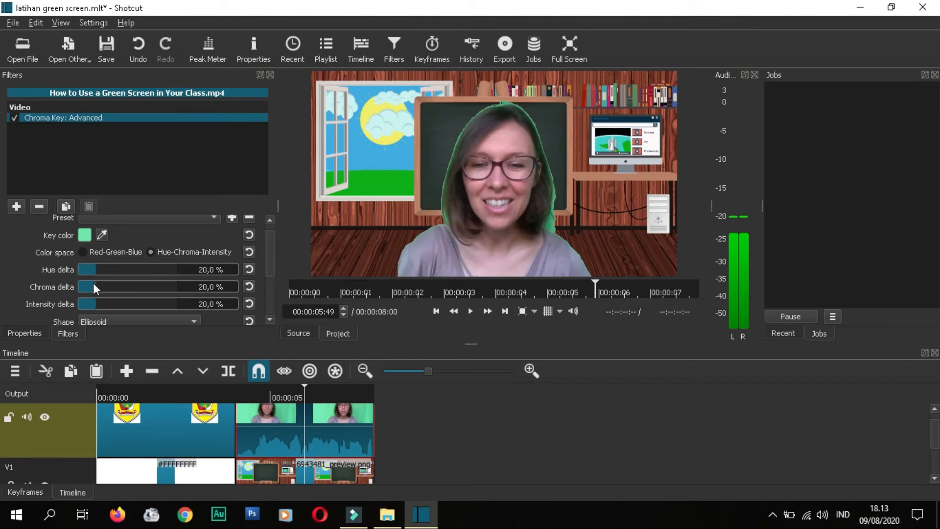
left_click_drag(95, 269, 118, 286)
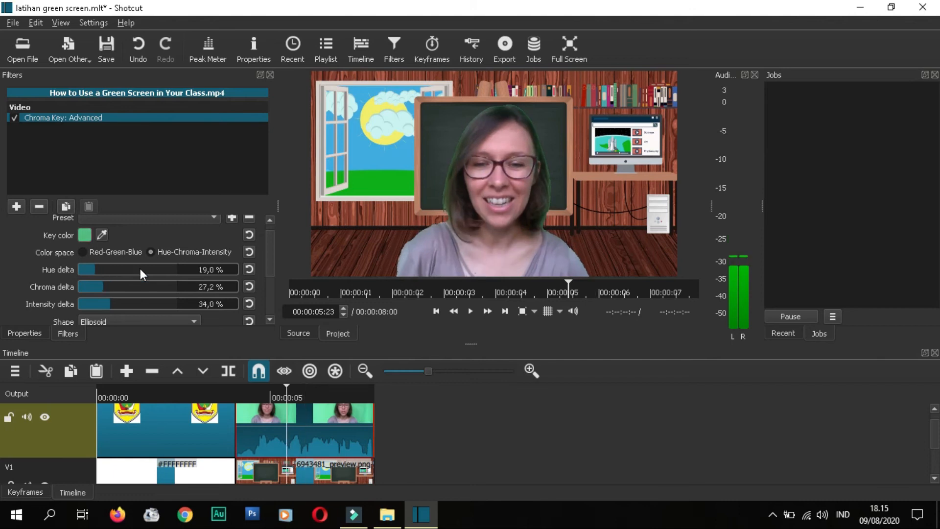
mouse_move(109, 302)
left_mouse_down()
mouse_move(125, 303)
mouse_move(98, 306)
left_mouse_up()
mouse_move(101, 304)
left_mouse_down()
mouse_move(93, 303)
mouse_move(108, 306)
left_mouse_up()
Resample the key color from the green at the edge of the woman's hair and set chroma delta to 22.4 % and intensity delta to 31.3 %.
left_click(102, 234)
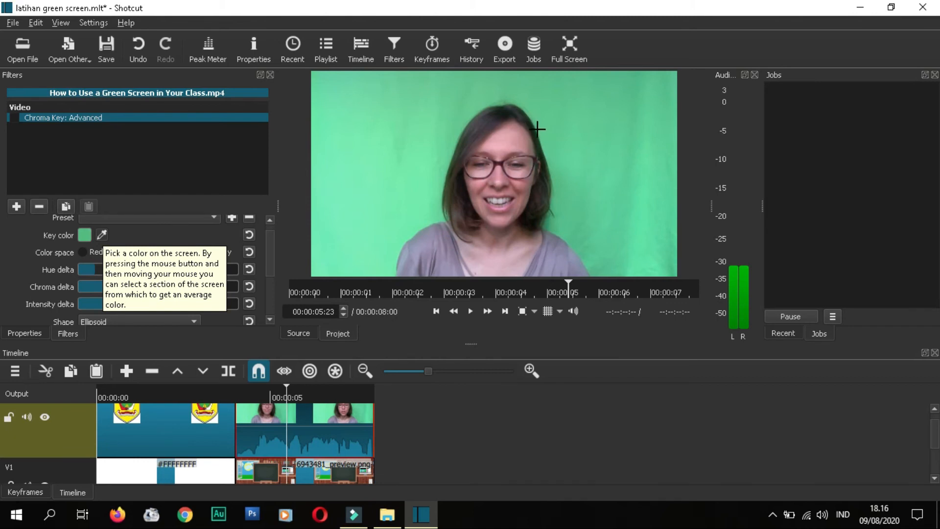
left_click(452, 153)
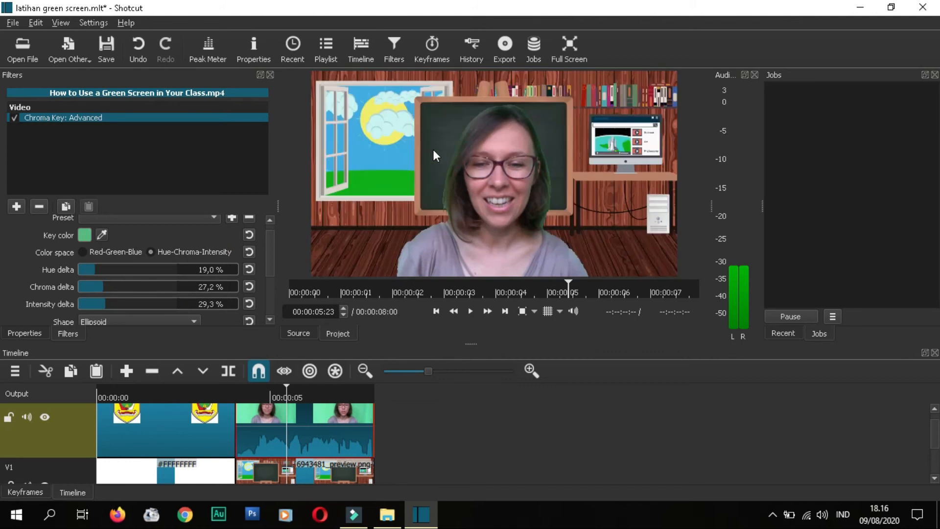
mouse_move(105, 303)
left_mouse_down()
mouse_move(96, 305)
mouse_move(125, 286)
mouse_move(88, 289)
mouse_move(100, 287)
left_mouse_up()
Move the playhead to 00:00:07:02 and apply the favorite filter Size and Position to the green screen clip.
left_click_drag(287, 384, 342, 389)
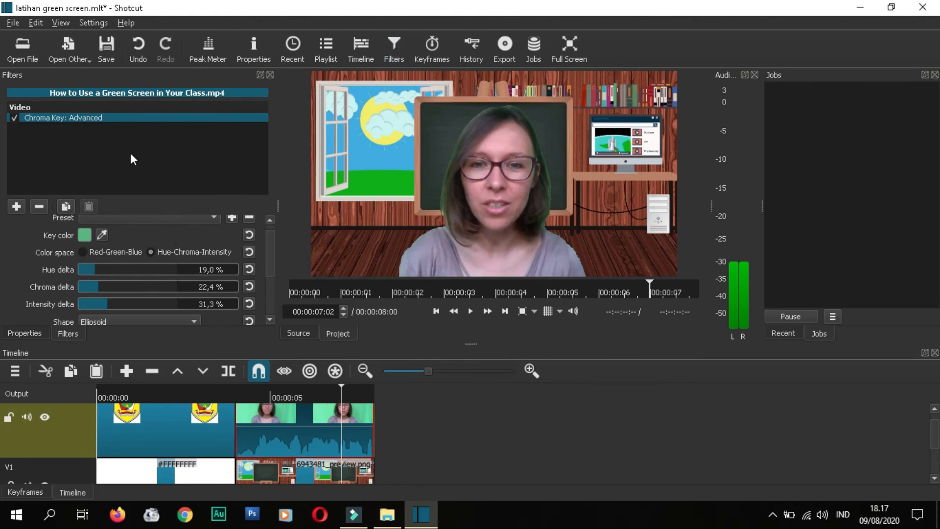
left_click(14, 208)
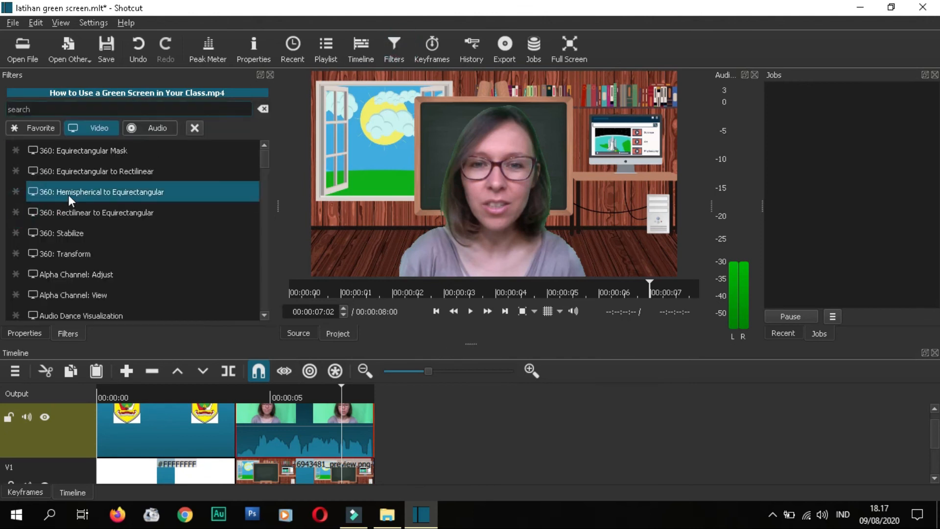
left_click(37, 130)
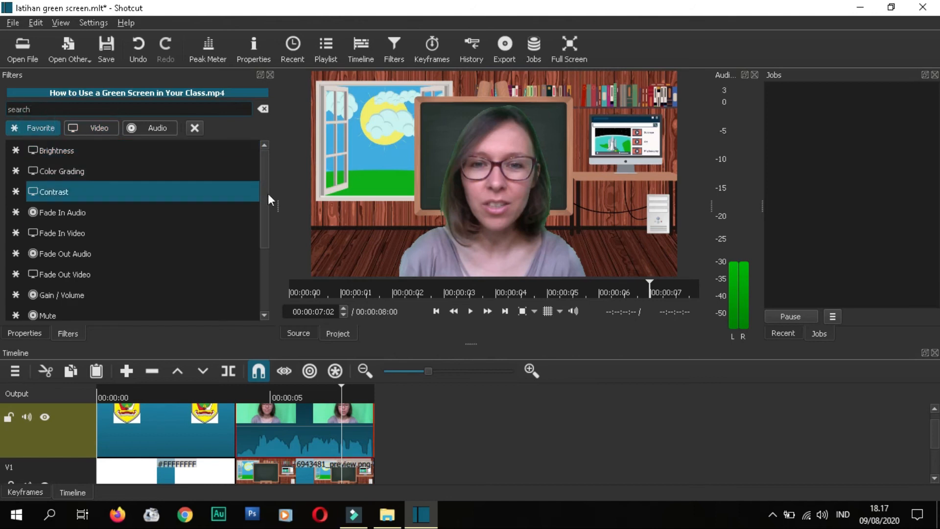
left_click_drag(266, 193, 264, 293)
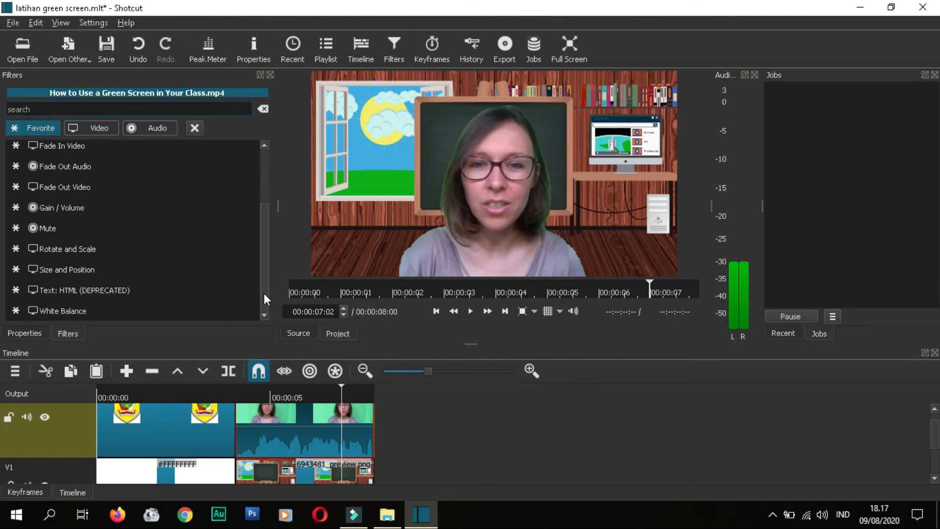
left_click(117, 269)
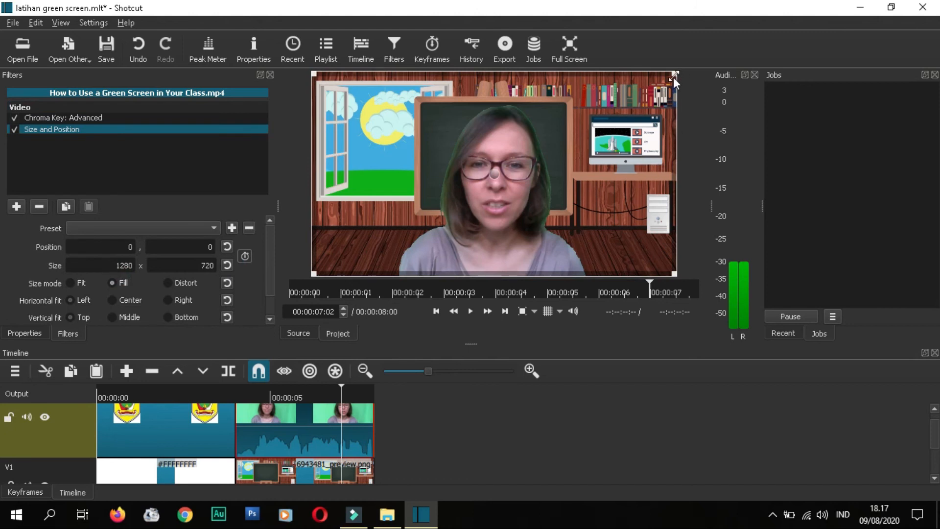
Scale the speaker clip to about 676 x 380, place it over the chalkboard at about 299, 108, and move the playhead to 00:00:06:29.
left_click_drag(674, 77, 436, 180)
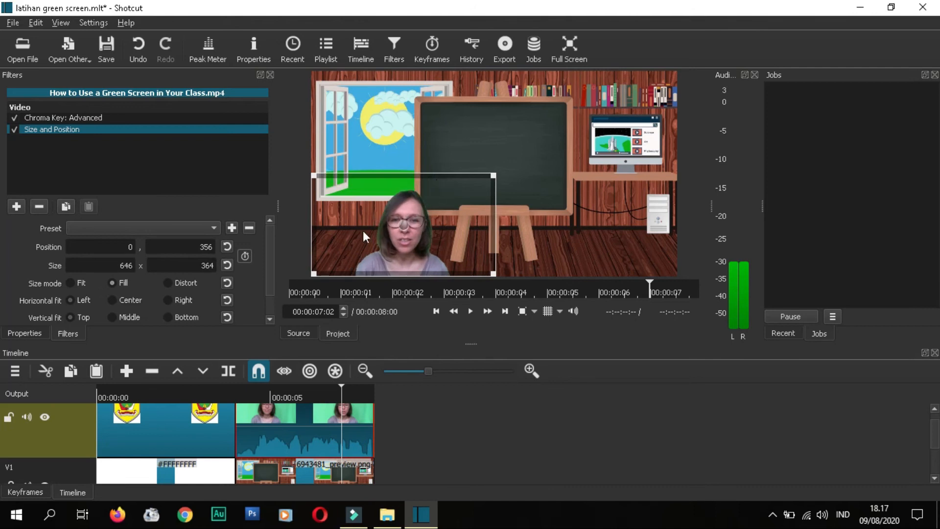
mouse_move(493, 180)
left_mouse_down()
mouse_move(468, 187)
mouse_move(508, 173)
left_mouse_up()
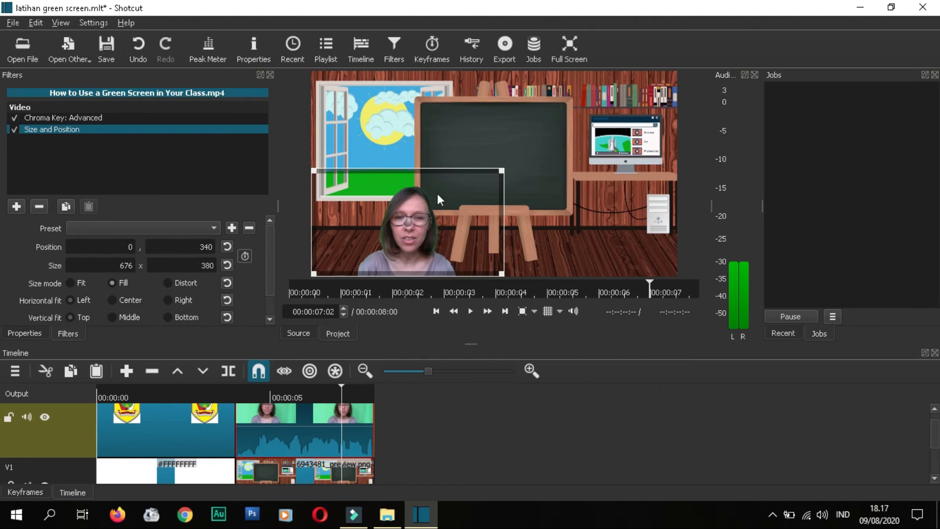
left_click_drag(408, 223, 502, 151)
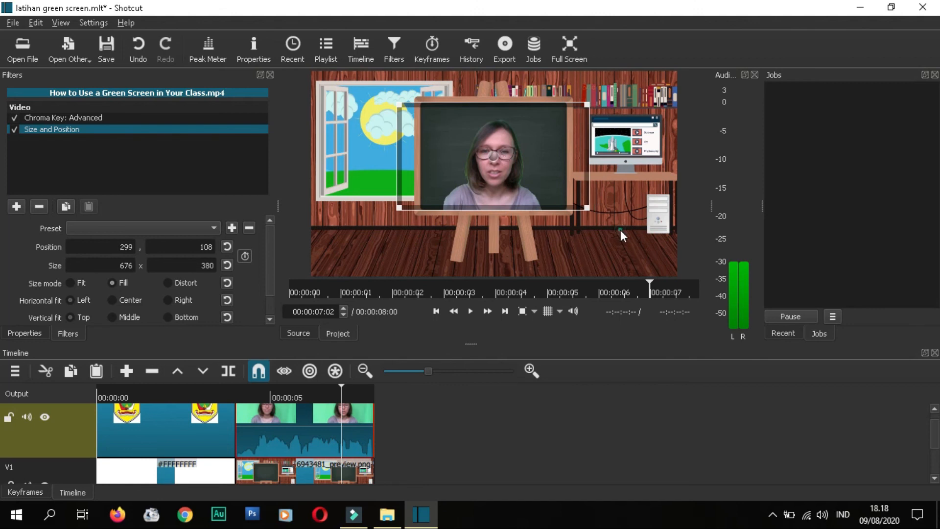
mouse_move(330, 386)
left_mouse_down()
mouse_move(212, 394)
mouse_move(325, 394)
left_mouse_up()
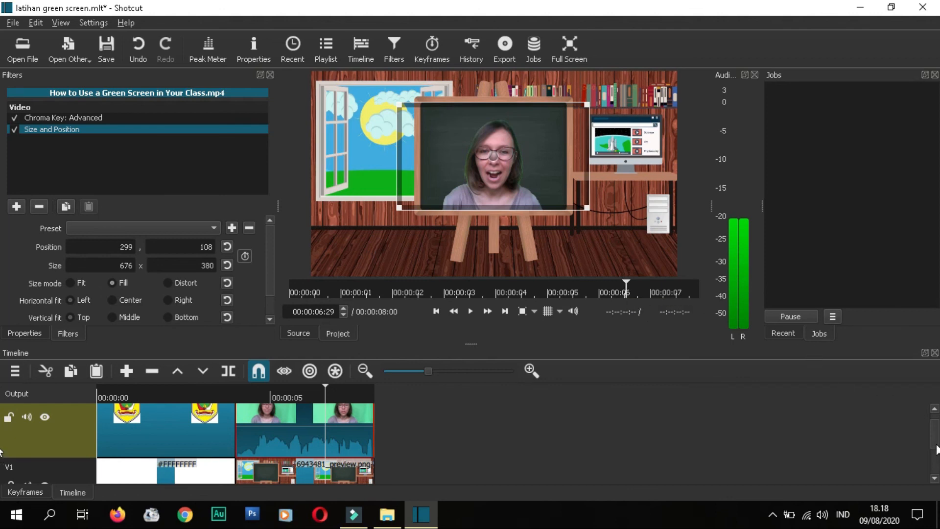
Export the timeline with the default settings to the Desktop as latihan green screen.mp4.
scroll(934, 457, "down", 3)
scroll(933, 430, "up", 3)
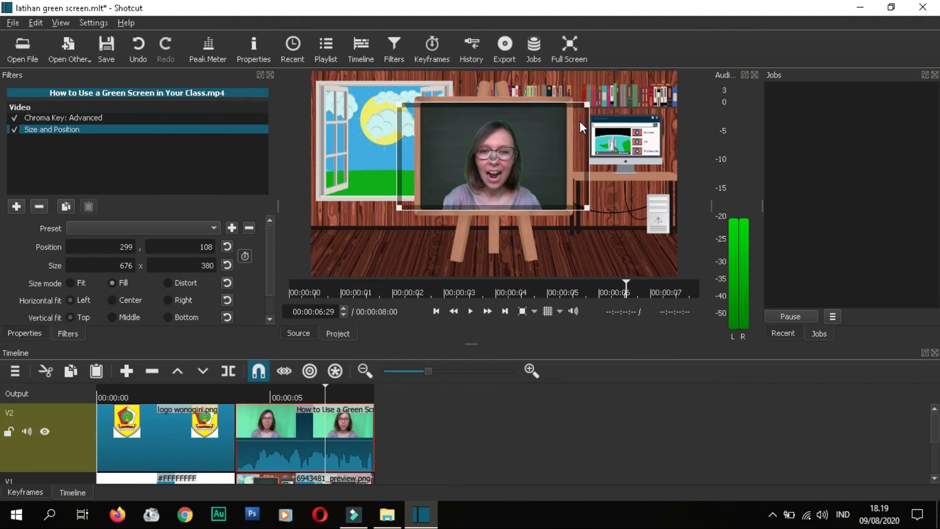
left_click(507, 51)
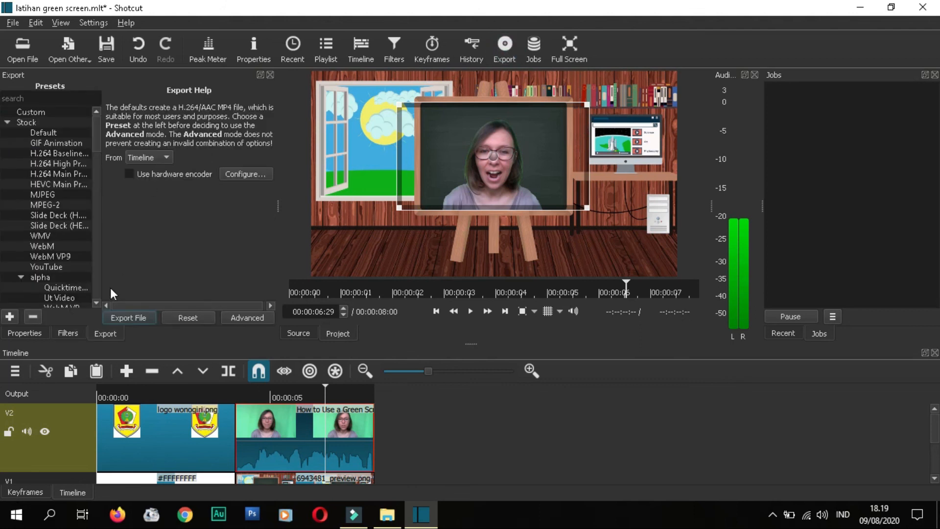
left_click(125, 317)
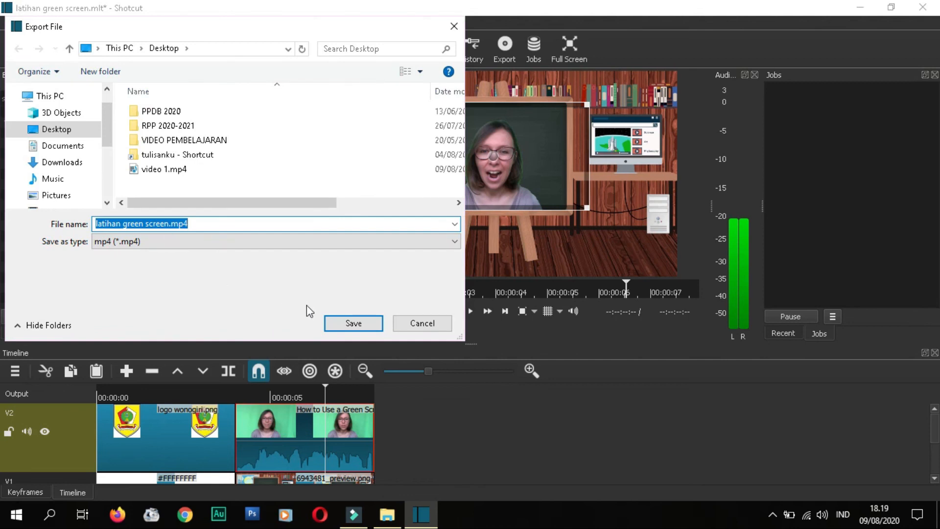
left_click(360, 329)
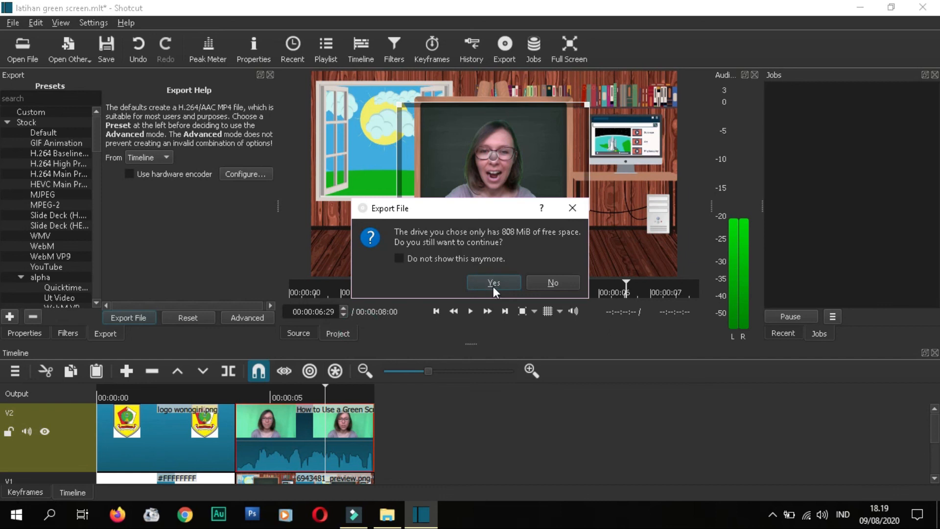
left_click(492, 284)
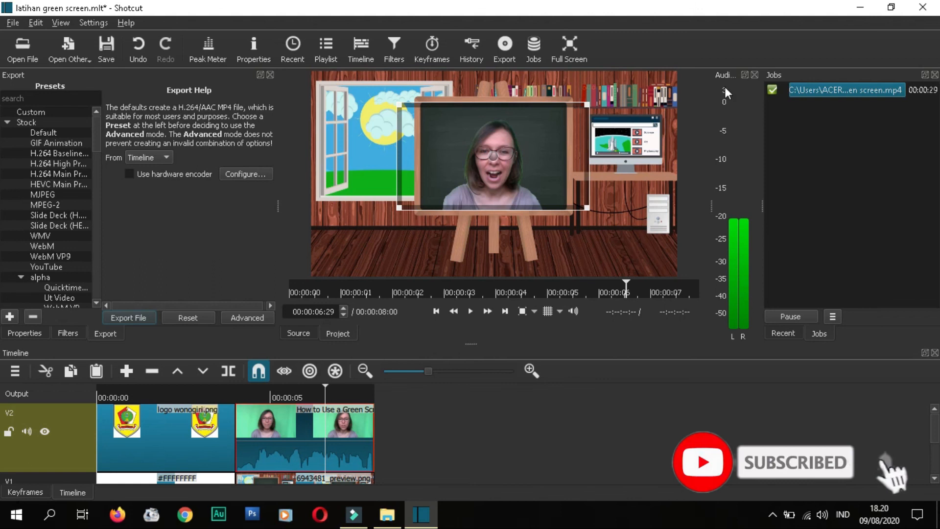
Minimize the open program windows, play latihan green screen.mp4 from the desktop in full screen, and close the player.
left_click(861, 9)
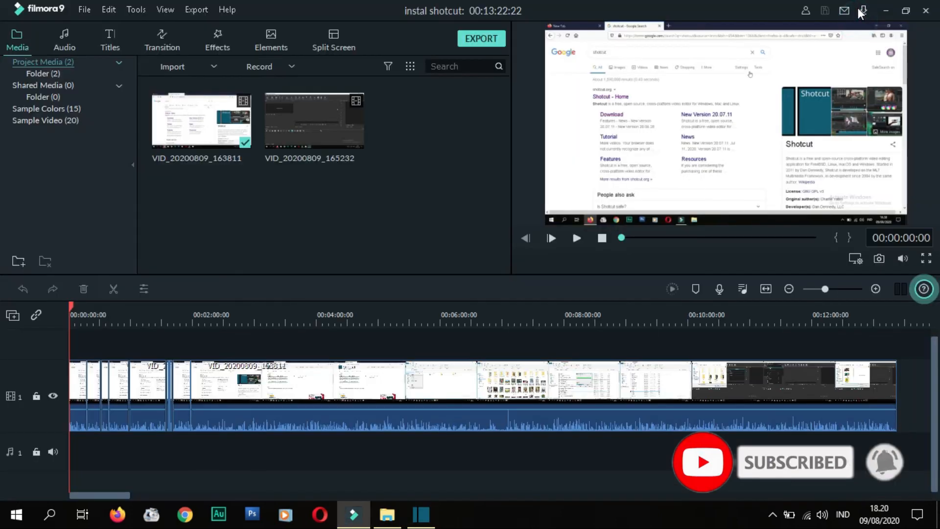
left_click(888, 11)
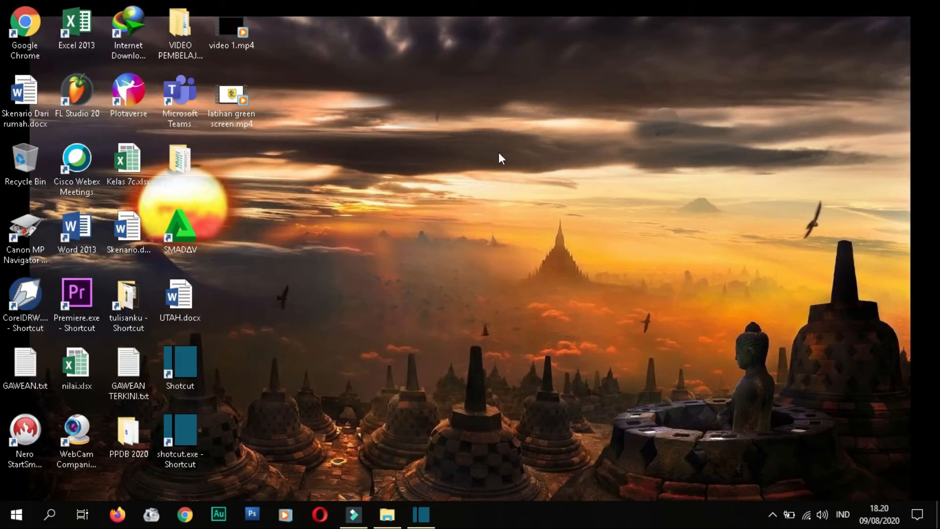
double_click(232, 99)
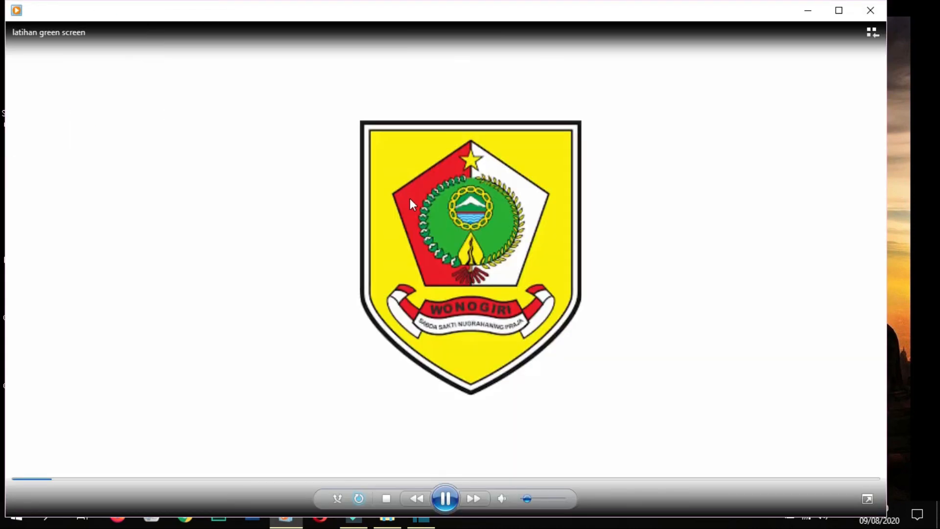
double_click(487, 226)
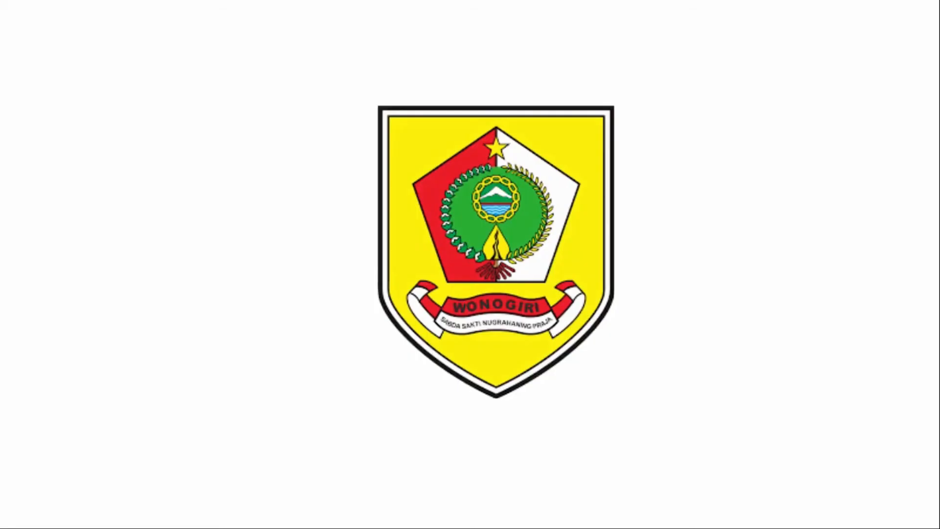
left_click(931, 10)
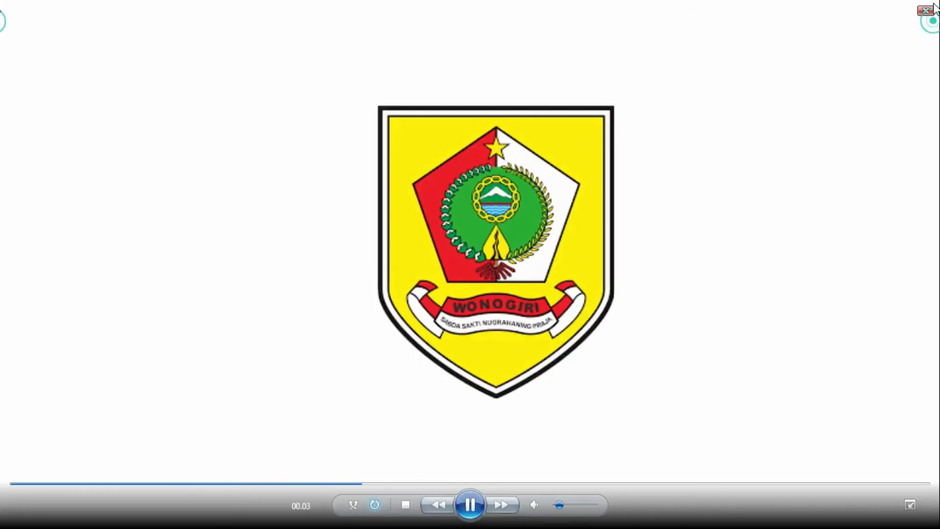
left_click(931, 10)
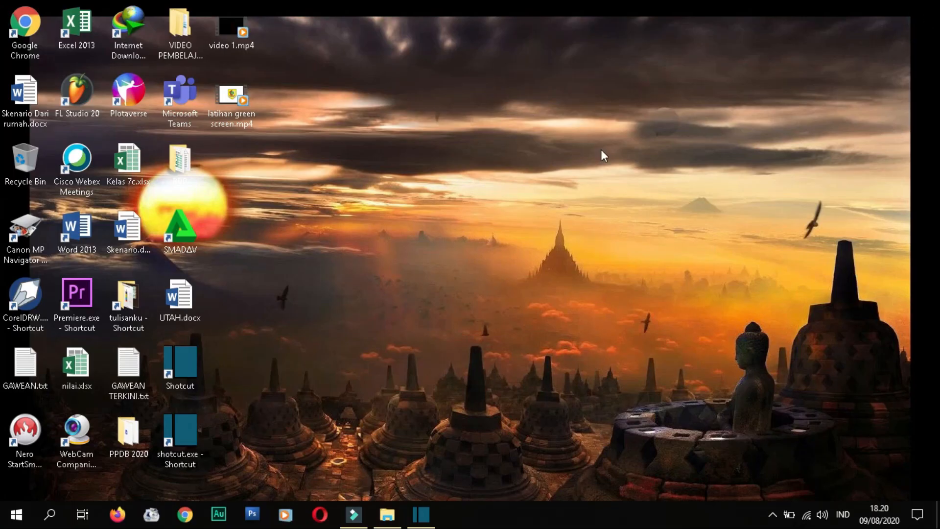